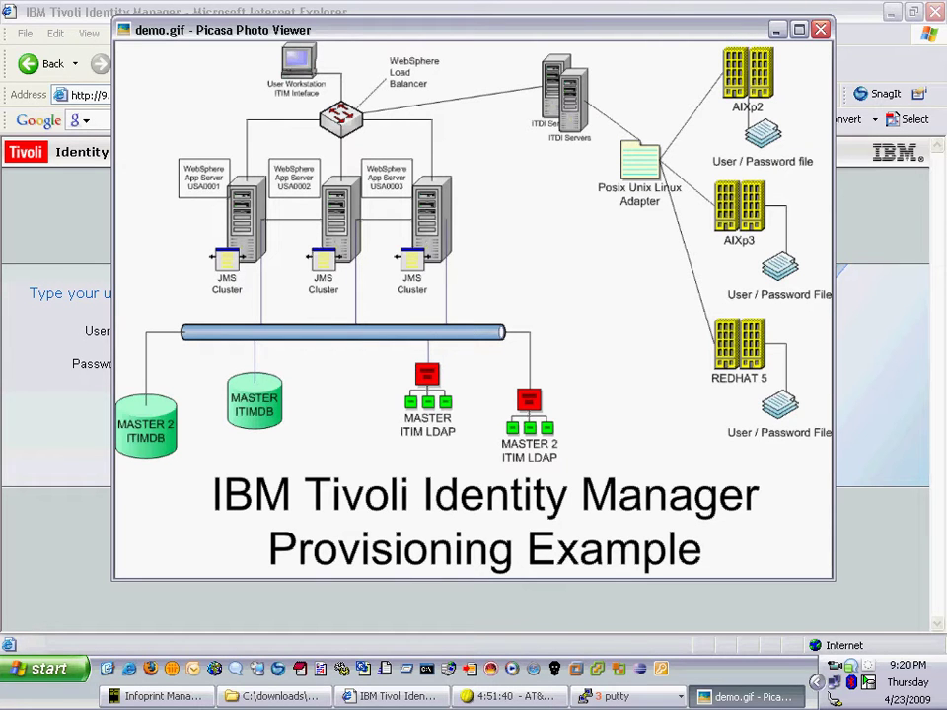
# - Close the diagram viewer, log in to the ITIM console with the manager credentials, and open Manage Users
pyautogui.press('Escape')
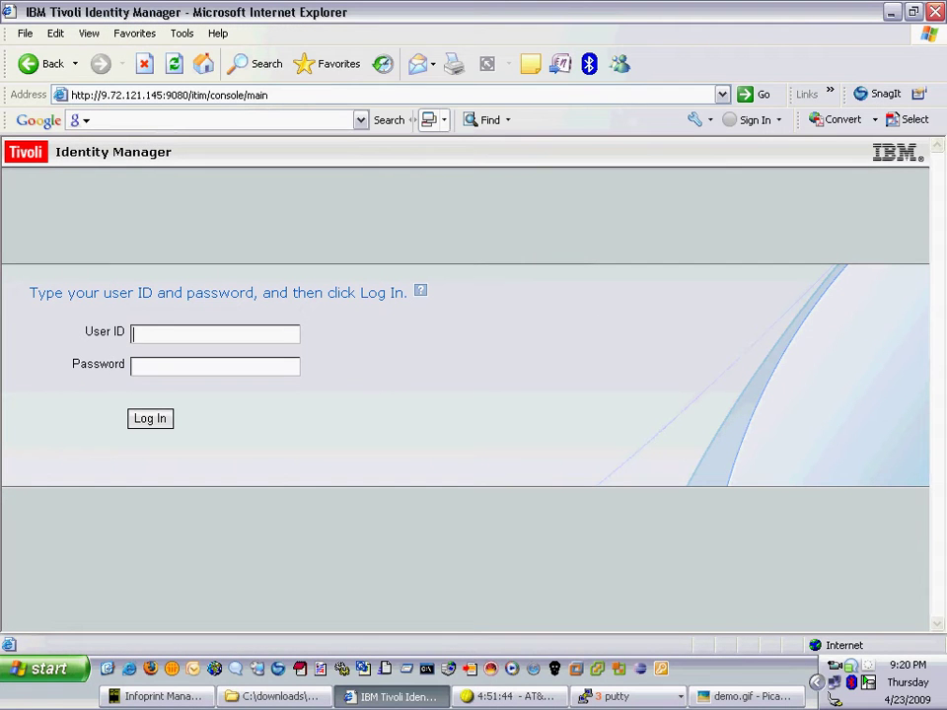
pyautogui.write('itim manager')
pyautogui.press('Tab')
pyautogui.write('p')
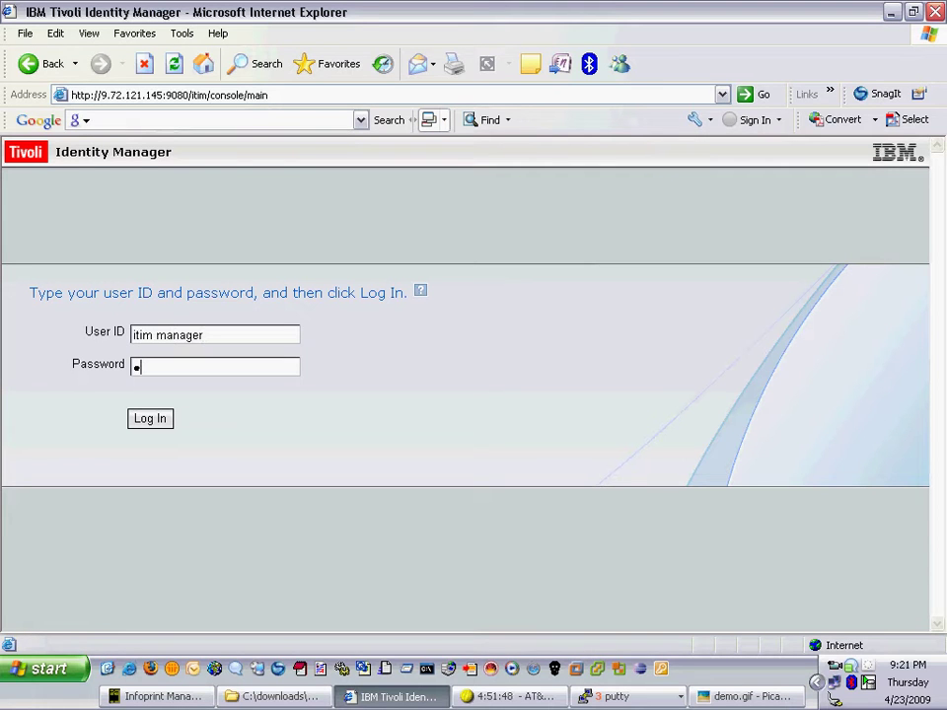
pyautogui.write('ecret')
pyautogui.press('Return')
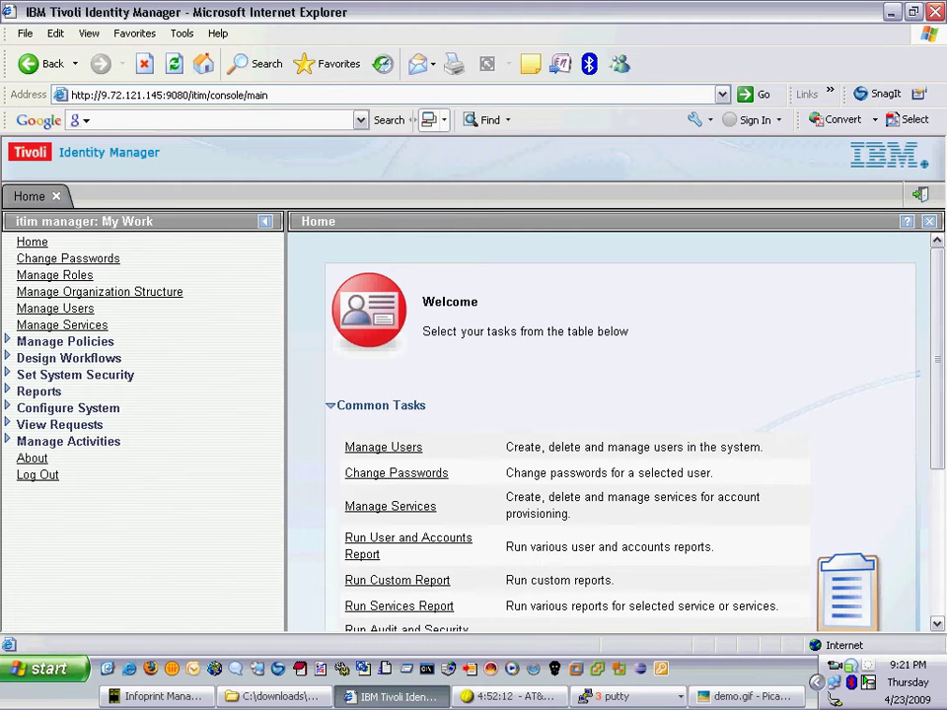
pyautogui.click(382, 446)
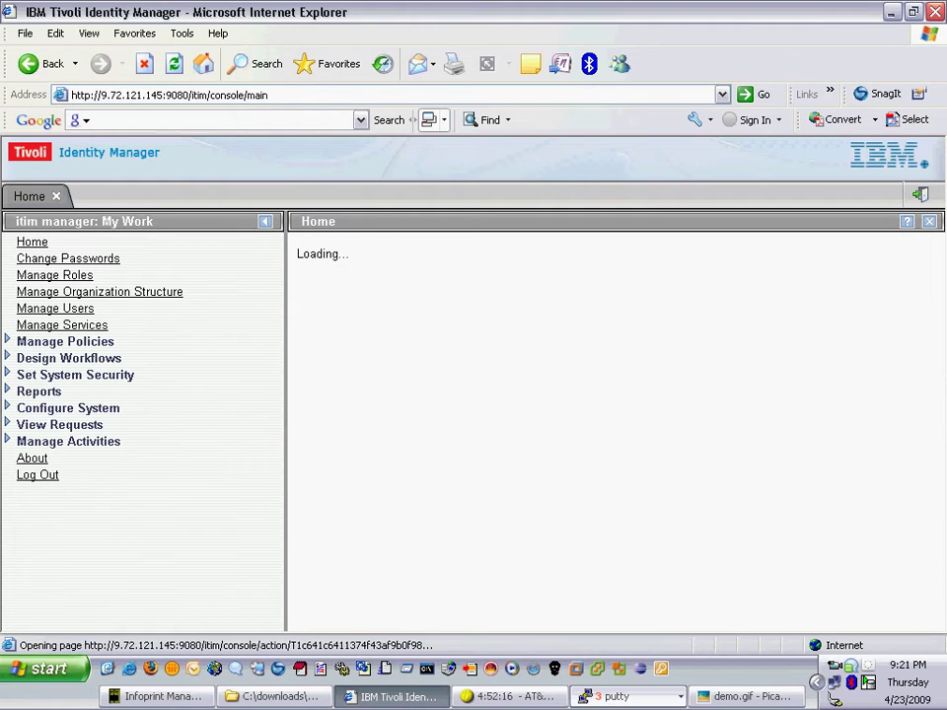
# - Bring the aixp2, aixp3 and aldora PuTTY sessions to the front
pyautogui.click(617, 697)
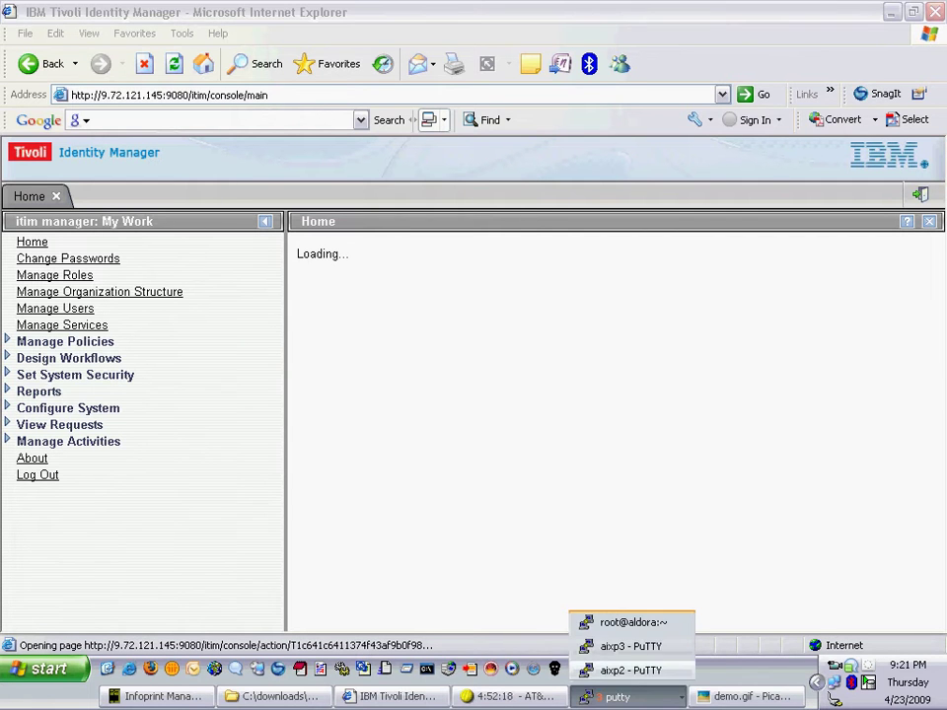
pyautogui.click(631, 668)
pyautogui.click(616, 696)
pyautogui.click(631, 647)
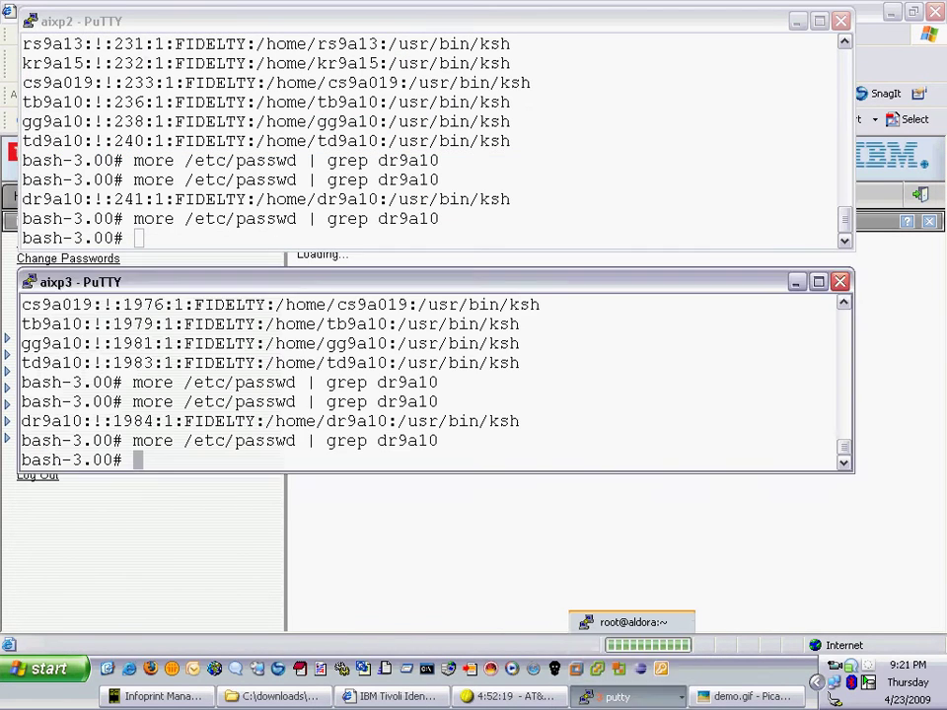
pyautogui.click(617, 697)
pyautogui.click(631, 622)
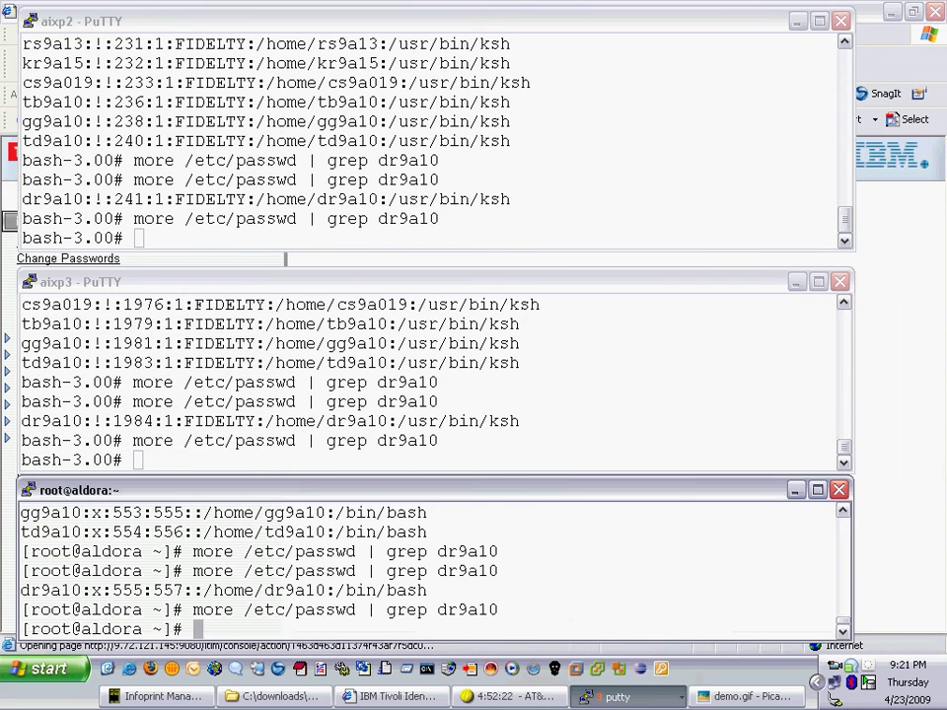
# - On aixp2, rerun the /etc/passwd grep with the new user's ID, finding no entry
pyautogui.click(139, 238)
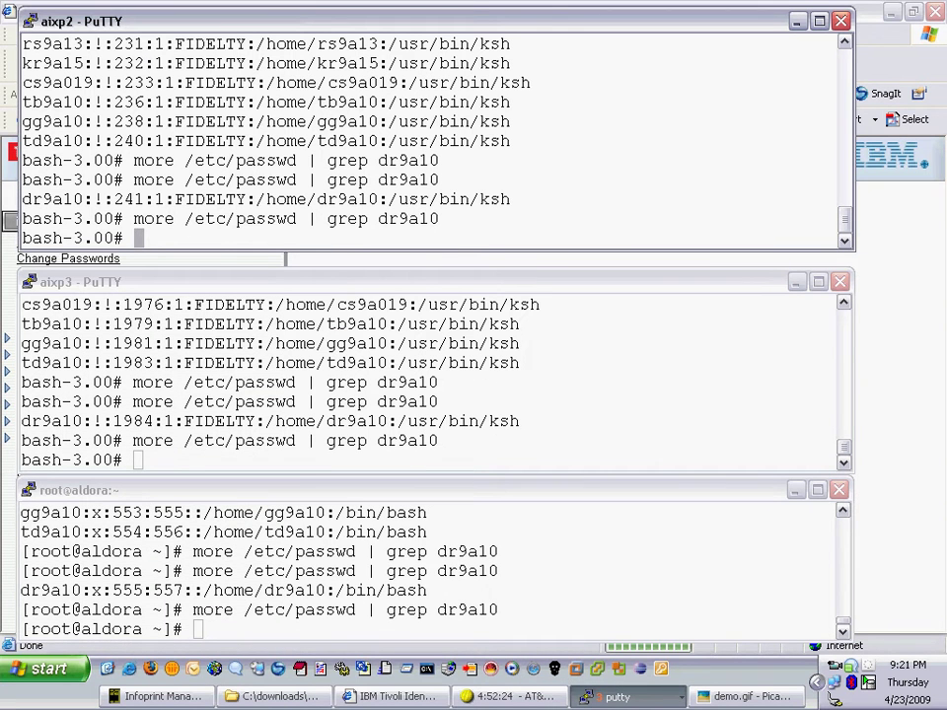
pyautogui.press('Up')
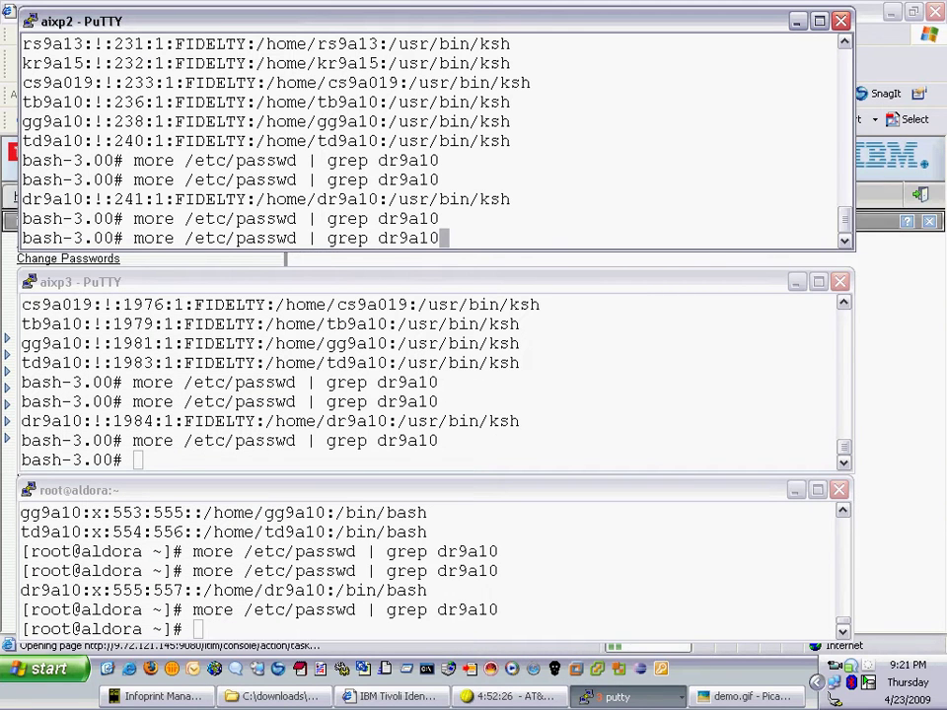
pyautogui.press('BackSpace')
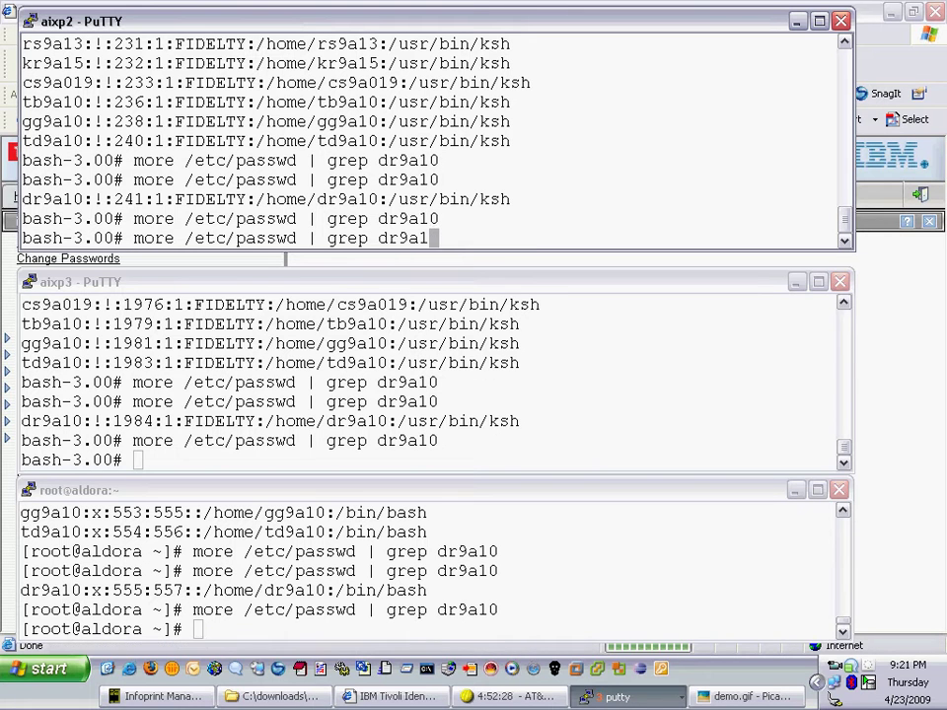
pyautogui.write('1')
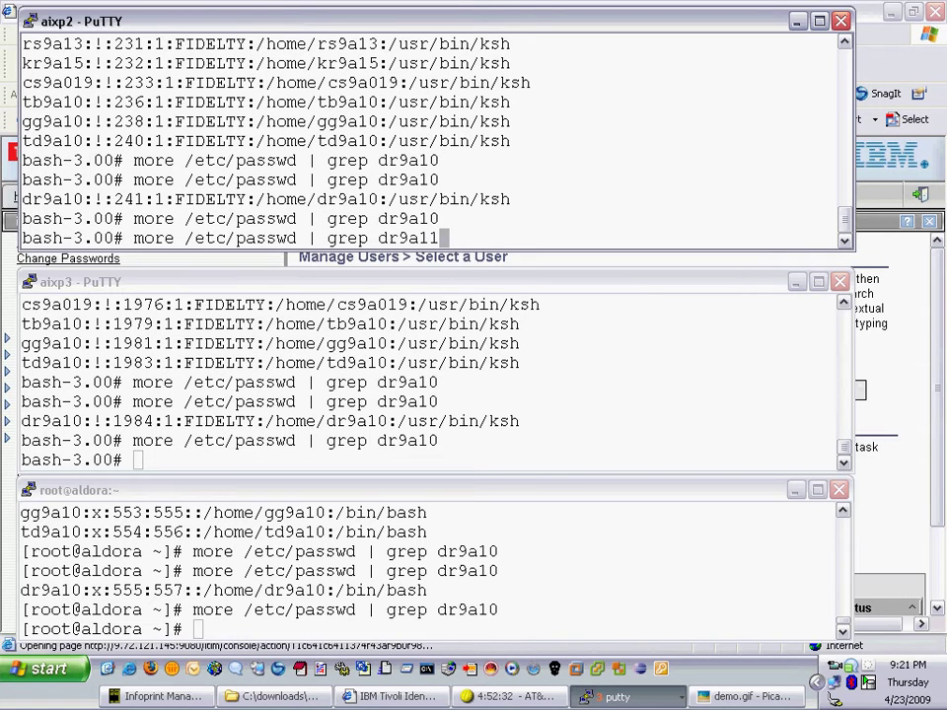
pyautogui.press('Return')
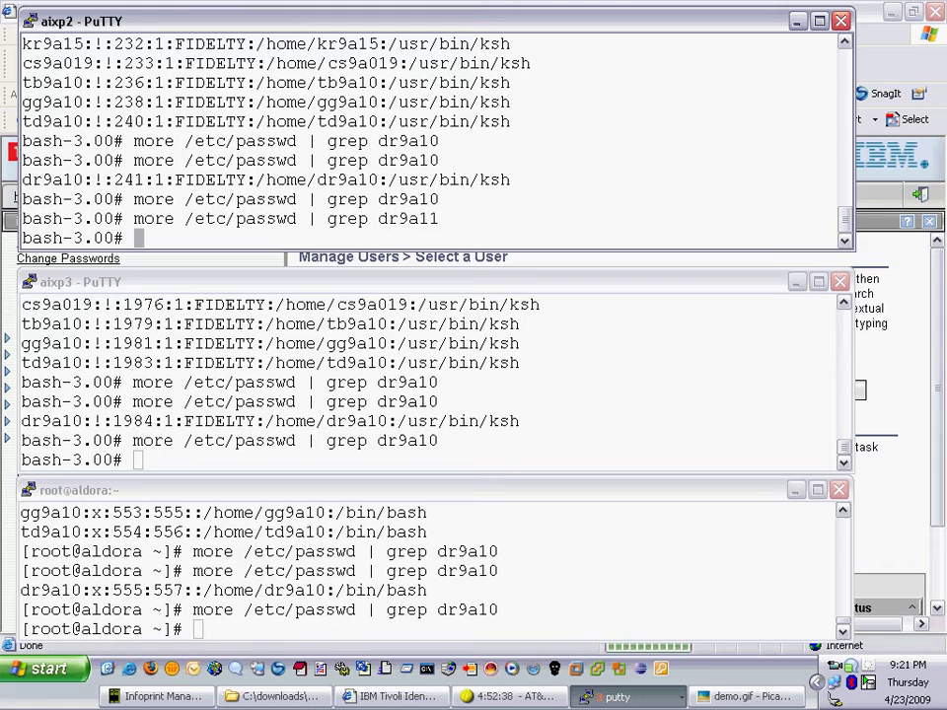
# - Run the same /etc/passwd grep on aixp3 and aldora, confirming no entry for the new user
pyautogui.hotkey('alt', 'Tab')
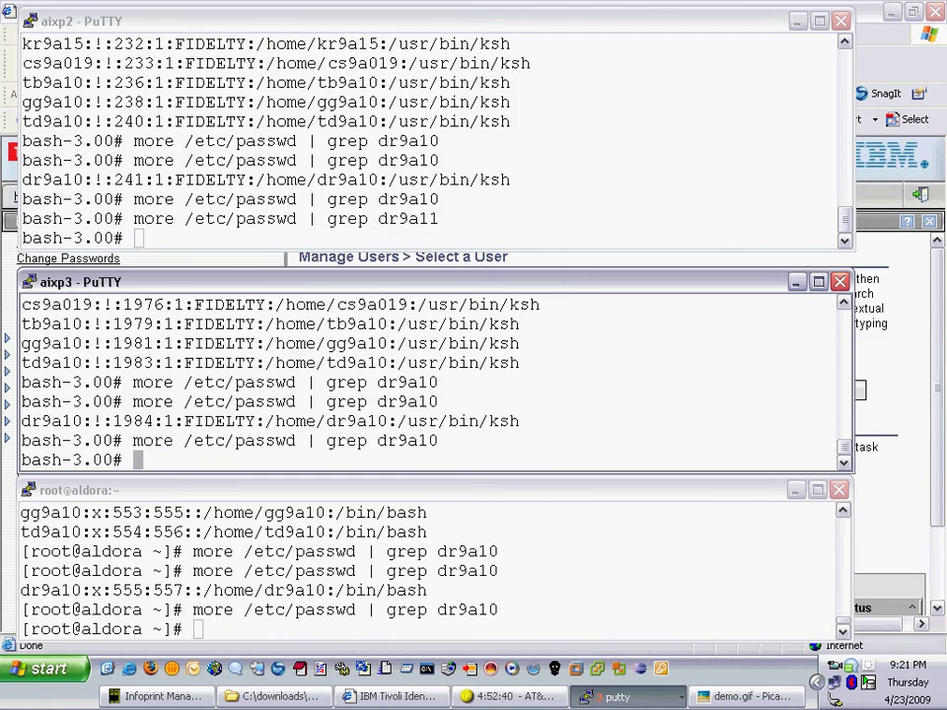
pyautogui.press('Up')
pyautogui.press('BackSpace')
pyautogui.write('11')
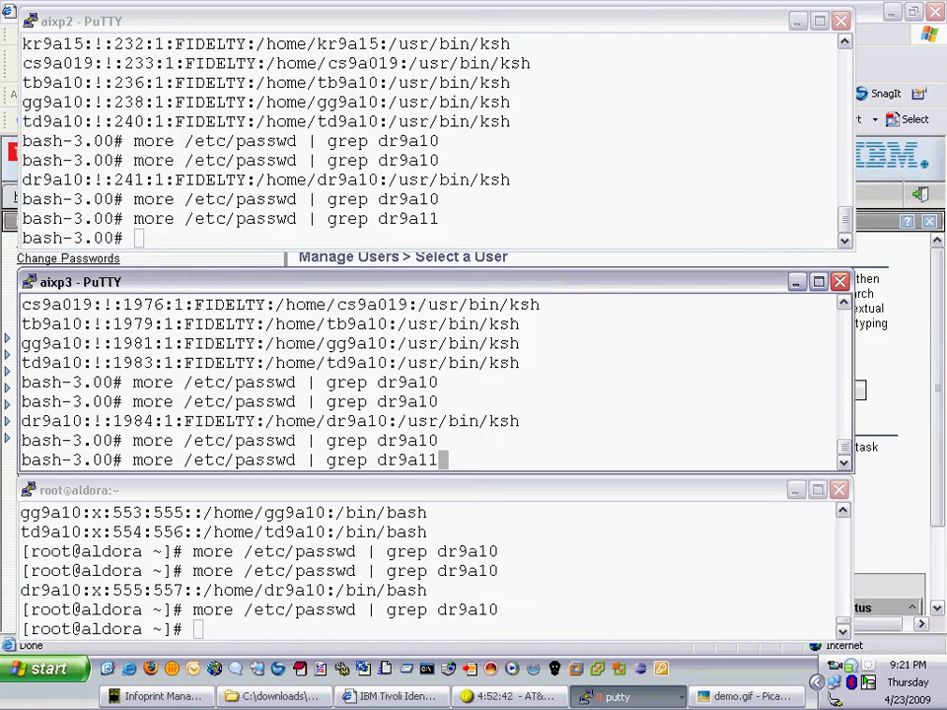
pyautogui.press('Return')
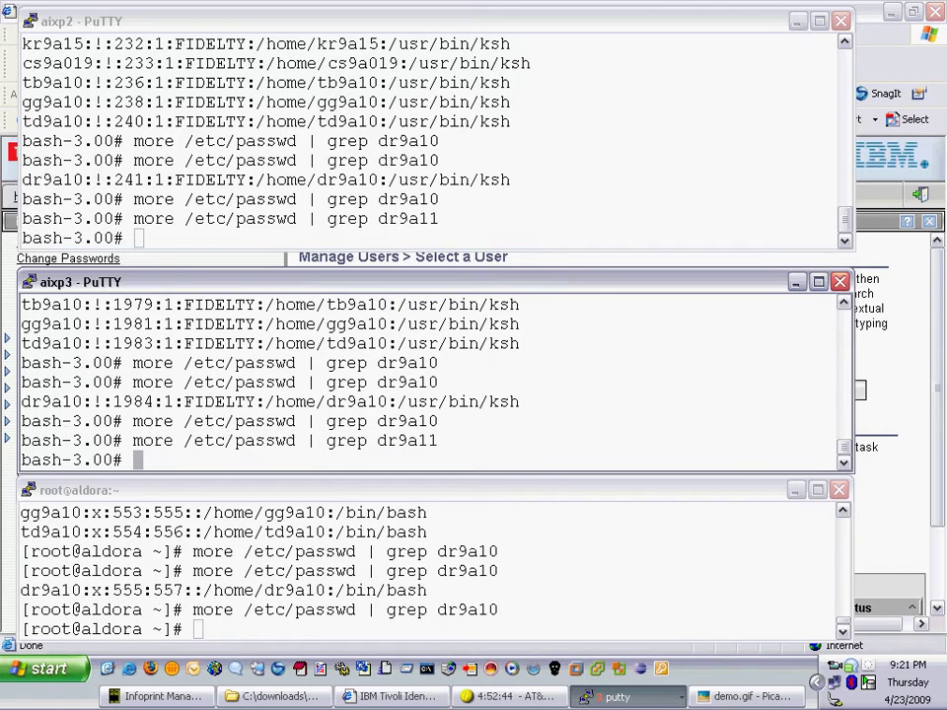
pyautogui.click(199, 630)
pyautogui.press('Up')
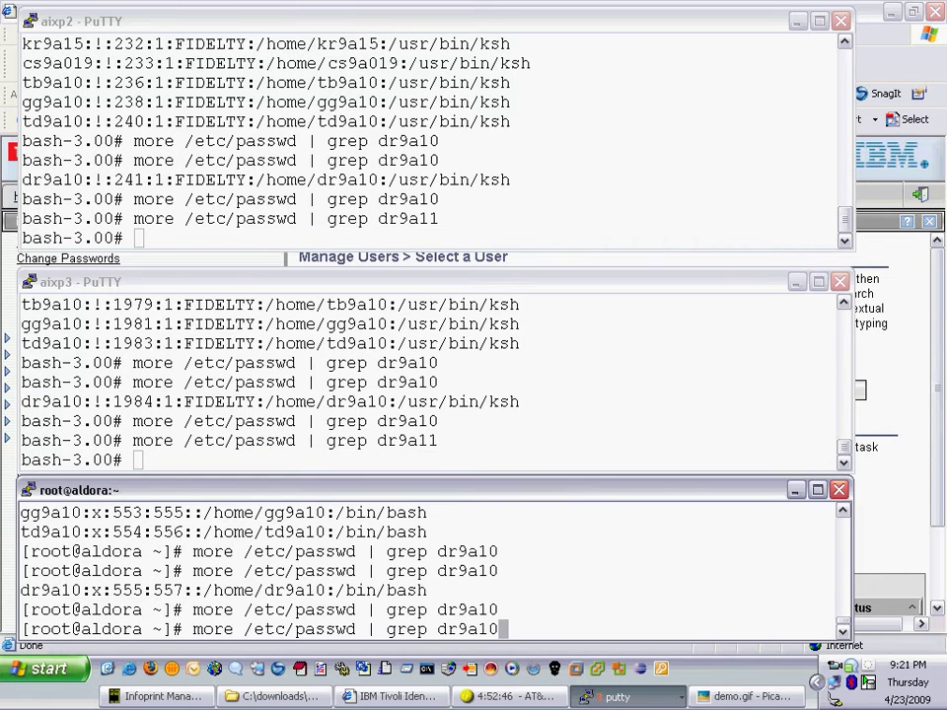
pyautogui.press('BackSpace')
pyautogui.write('1')
pyautogui.press('Return')
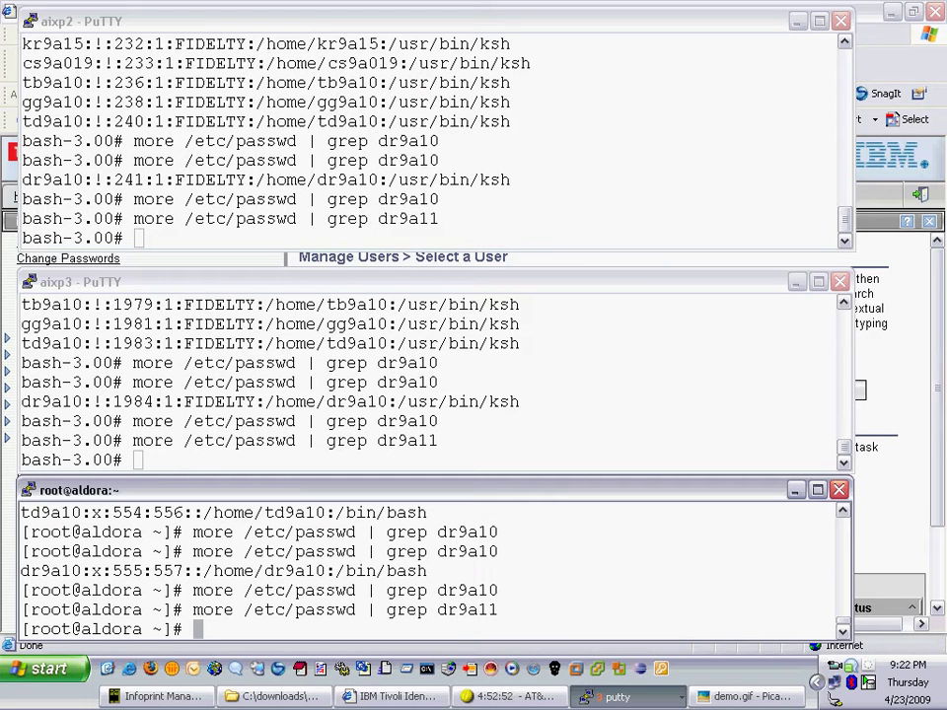
pyautogui.hotkey('alt', 'Tab')
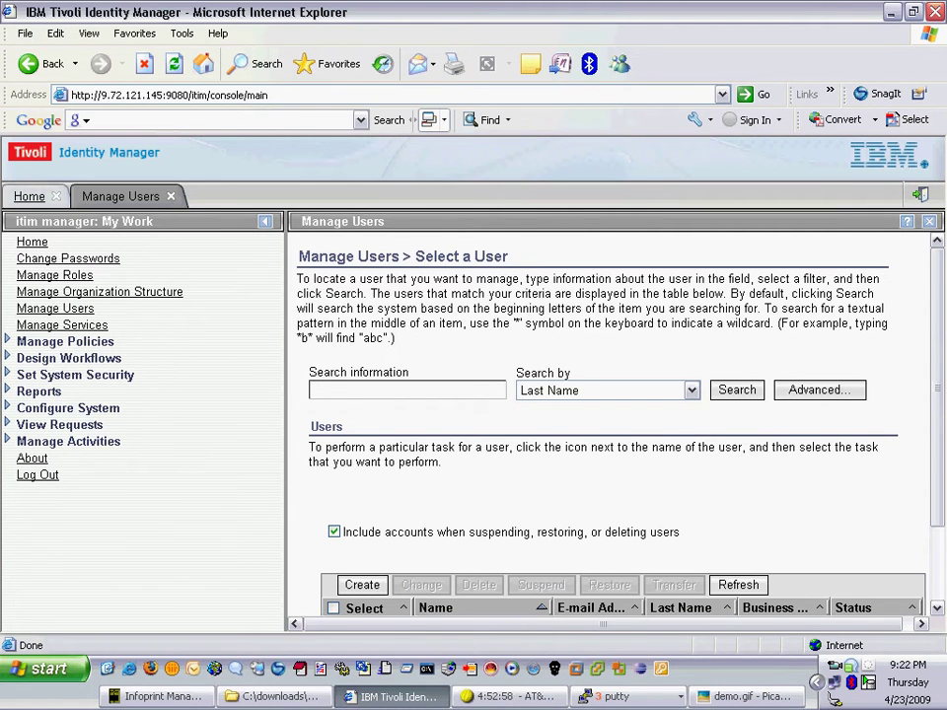
# - Search users by the new person's last name, see no match, and begin creating a user
pyautogui.write('ricks')
pyautogui.press('Return')
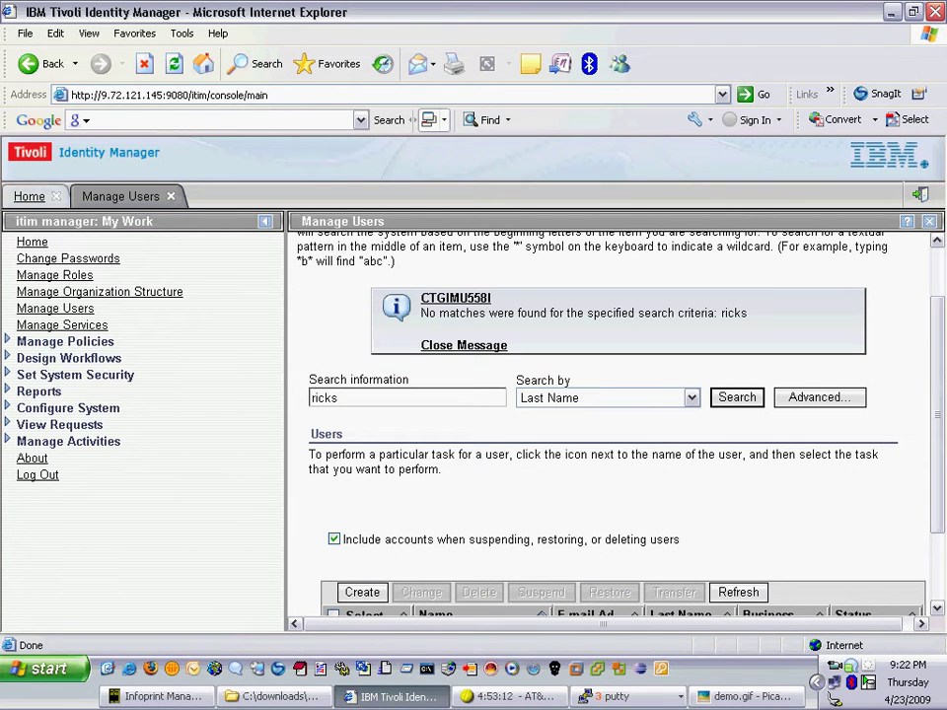
pyautogui.click(362, 591)
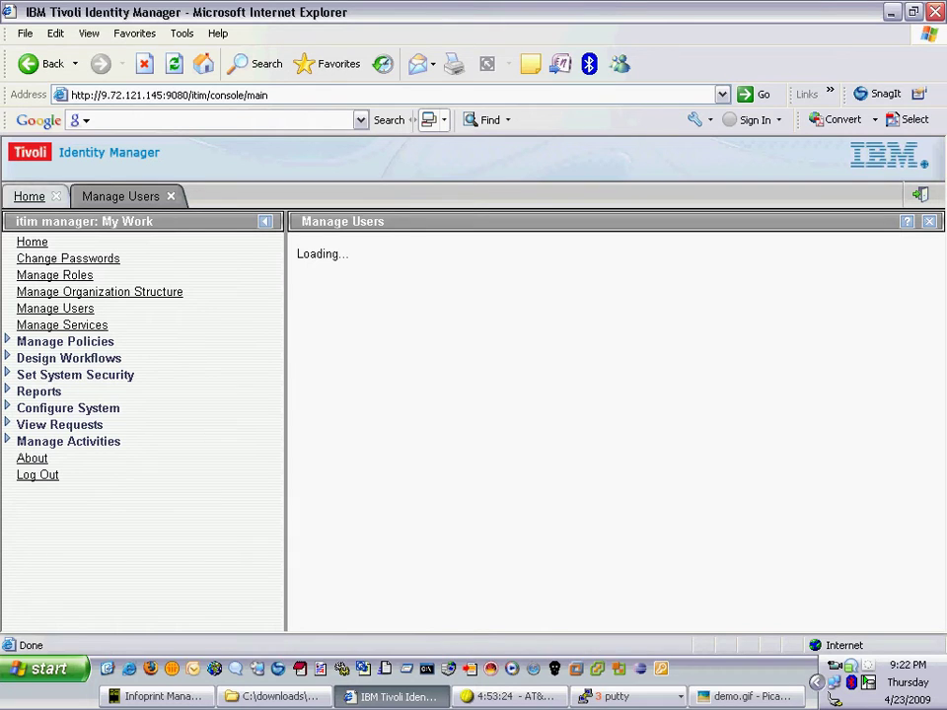
# - Highlight the earlier empty passwd lookup on the aixp2 terminal
pyautogui.click(617, 696)
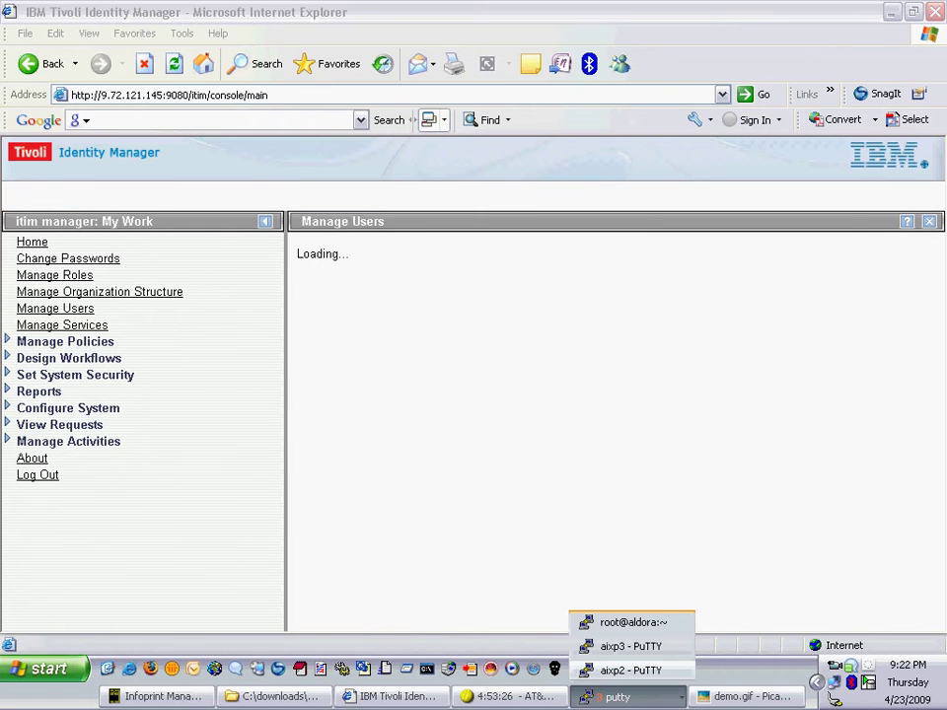
pyautogui.click(630, 670)
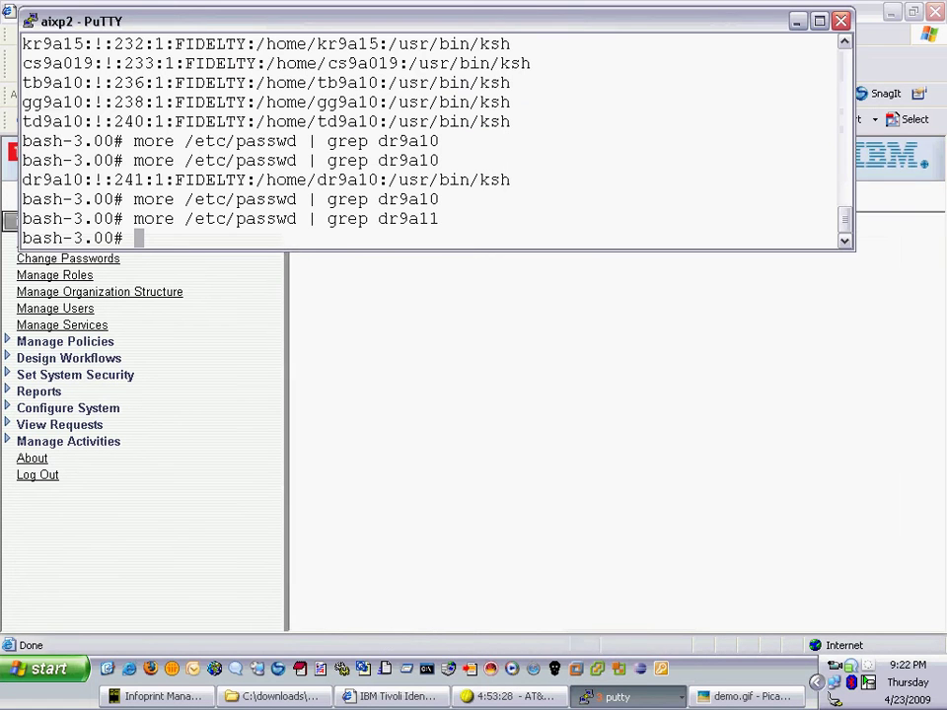
pyautogui.moveTo(226, 218); pyautogui.dragTo(463, 219)
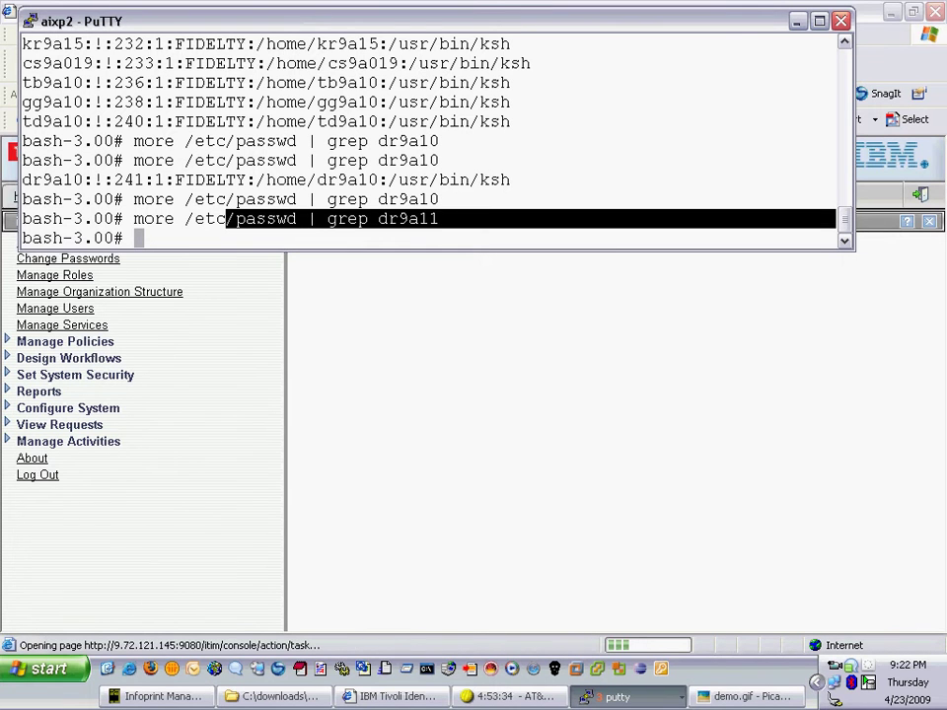
pyautogui.hotkey('alt', 'Tab')
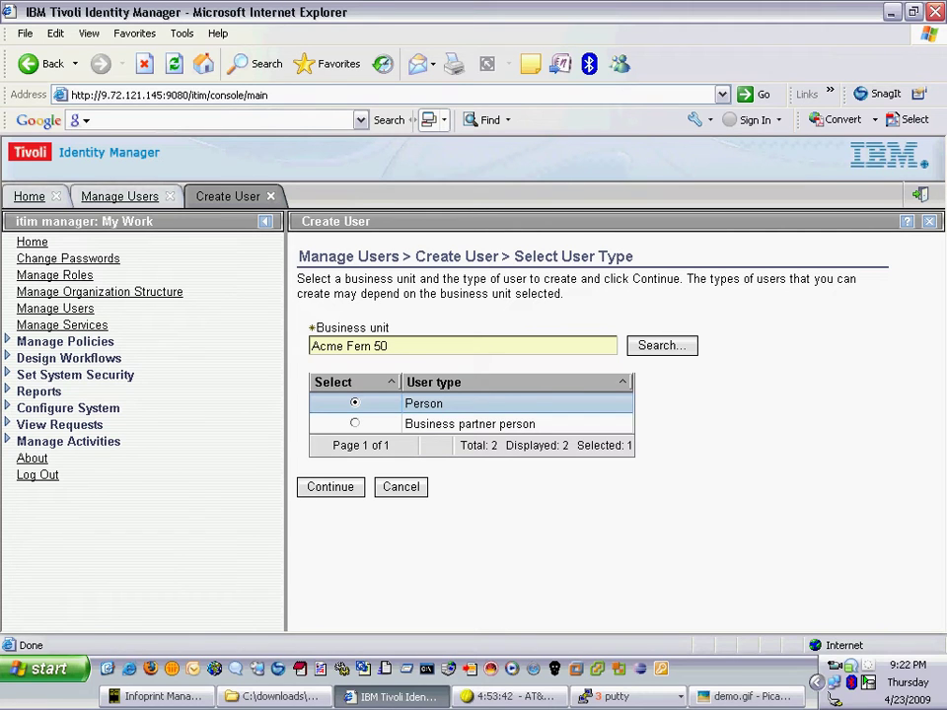
# - Pick FIDELTY as the business unit through an Organization Unit search, keeping Person as user type
pyautogui.press('Return')
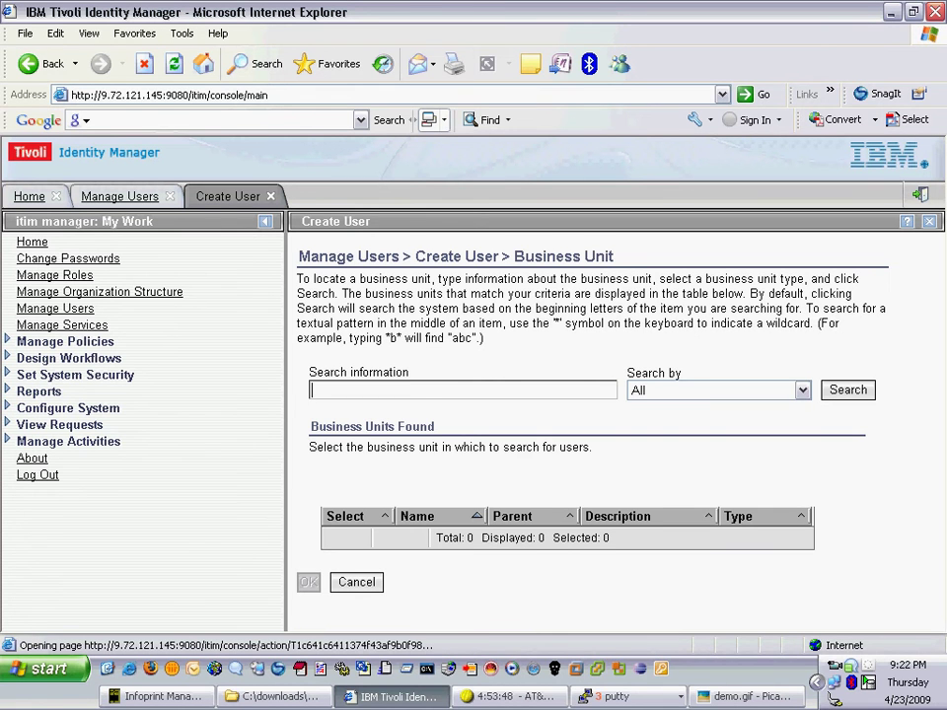
pyautogui.hotkey('alt', 'Down')
pyautogui.press('Up')
pyautogui.press('Return')
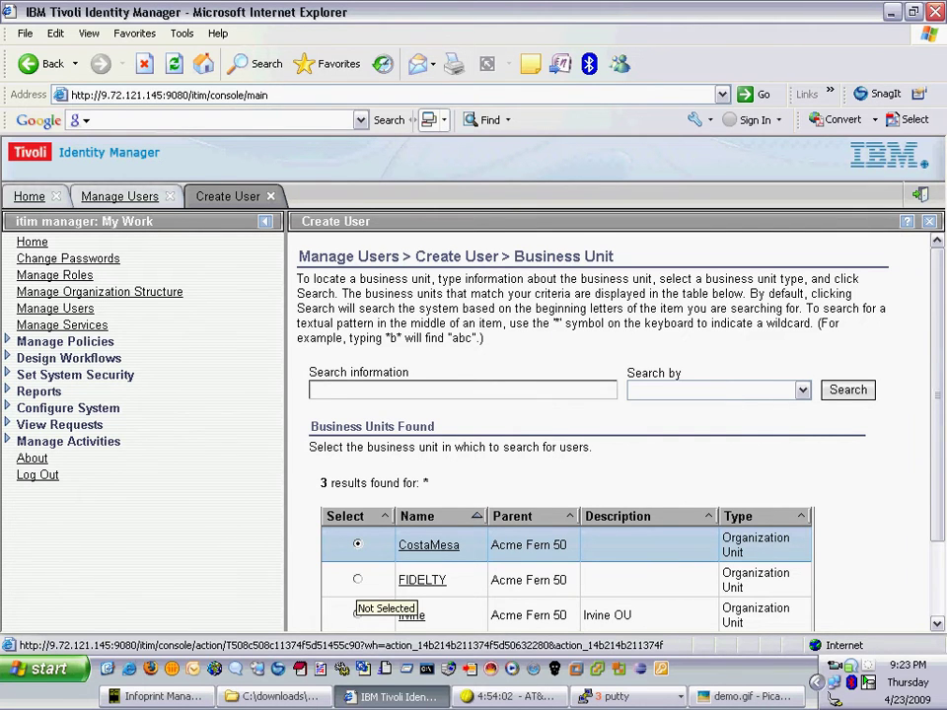
pyautogui.click(358, 579)
pyautogui.scroll(-2, 357, 579)
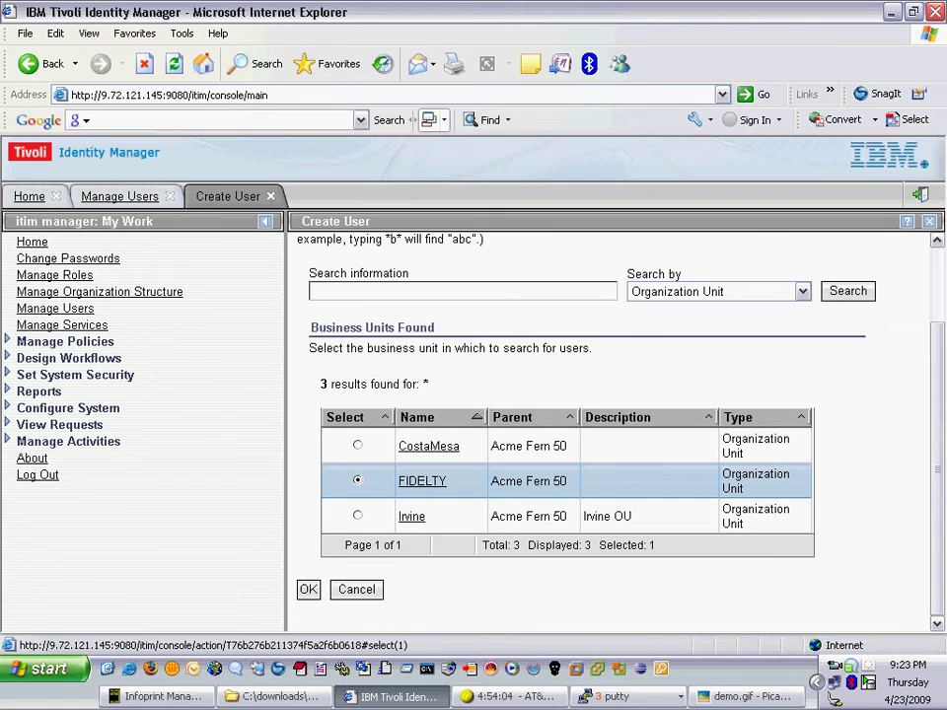
pyautogui.click(308, 589)
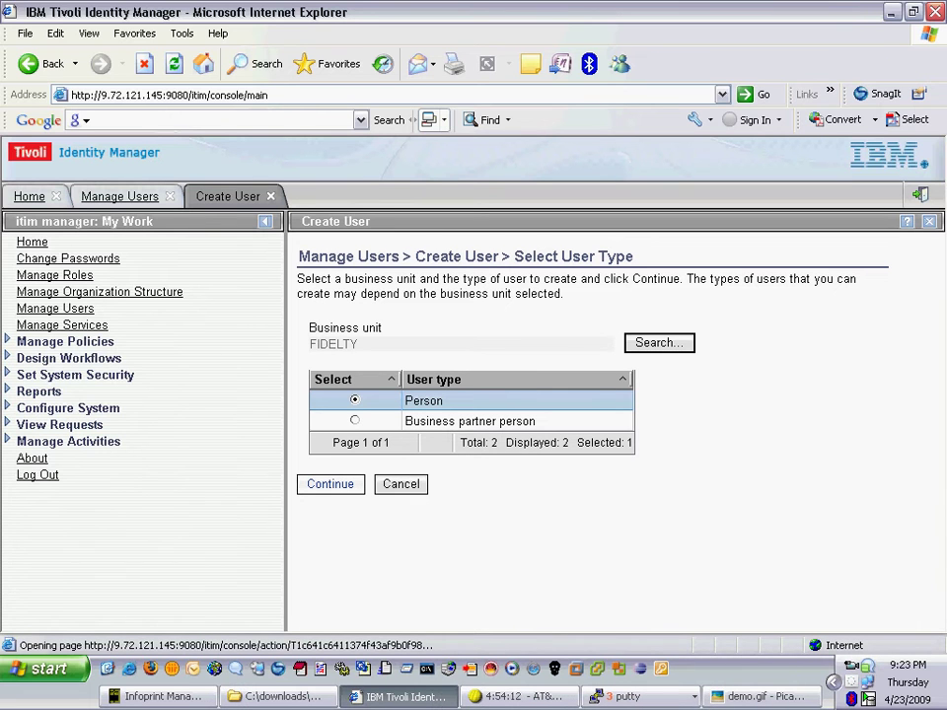
# - Fill in the new person's last name, full name, preferred user ID and first name
pyautogui.press('Return')
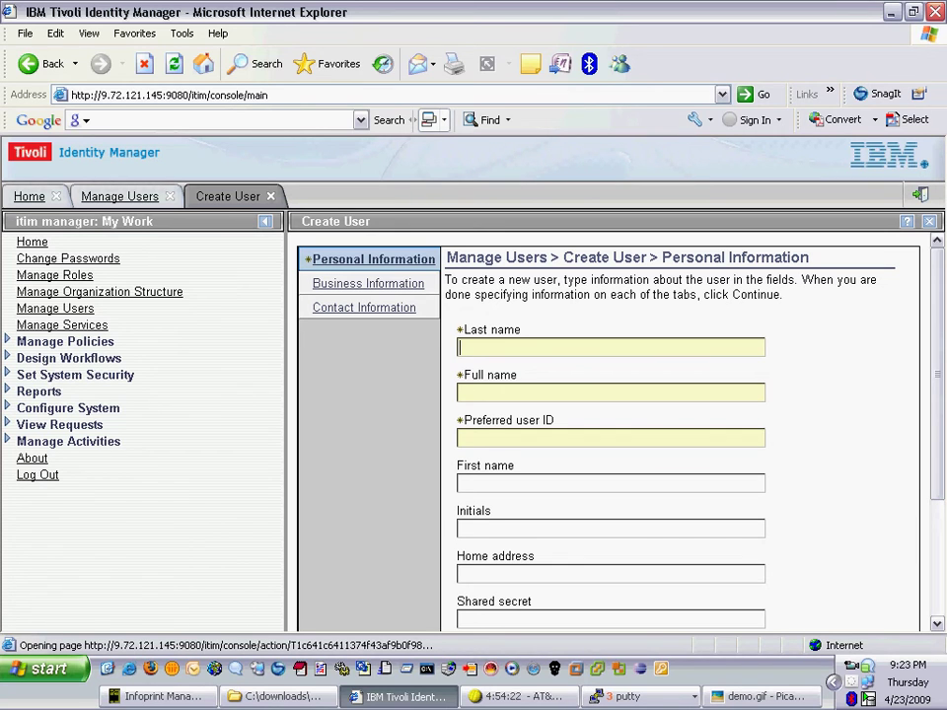
pyautogui.press('Tab')
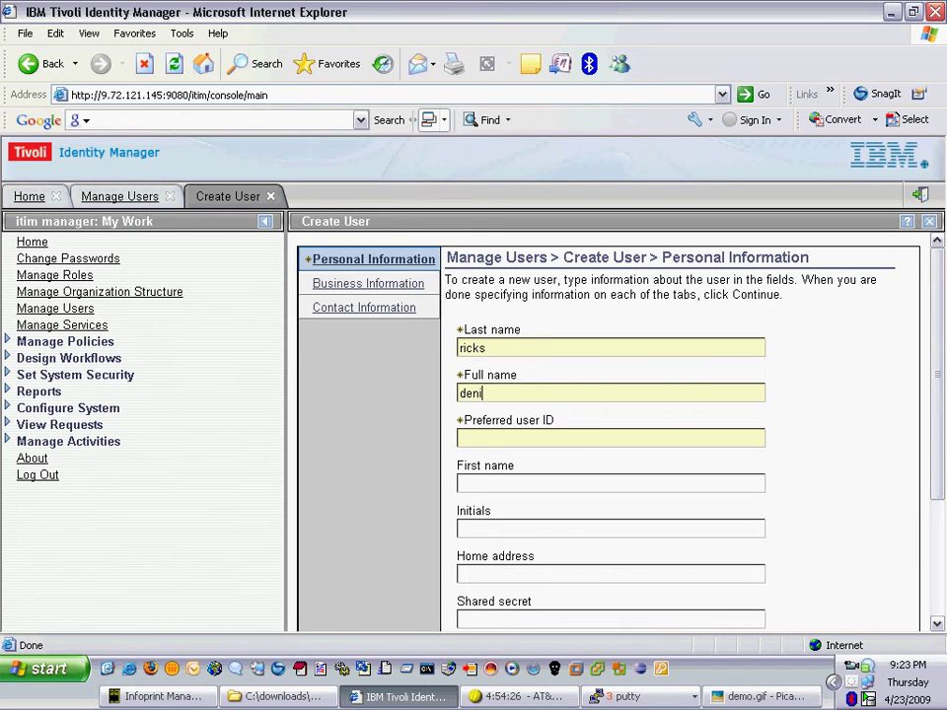
pyautogui.press('Tab')
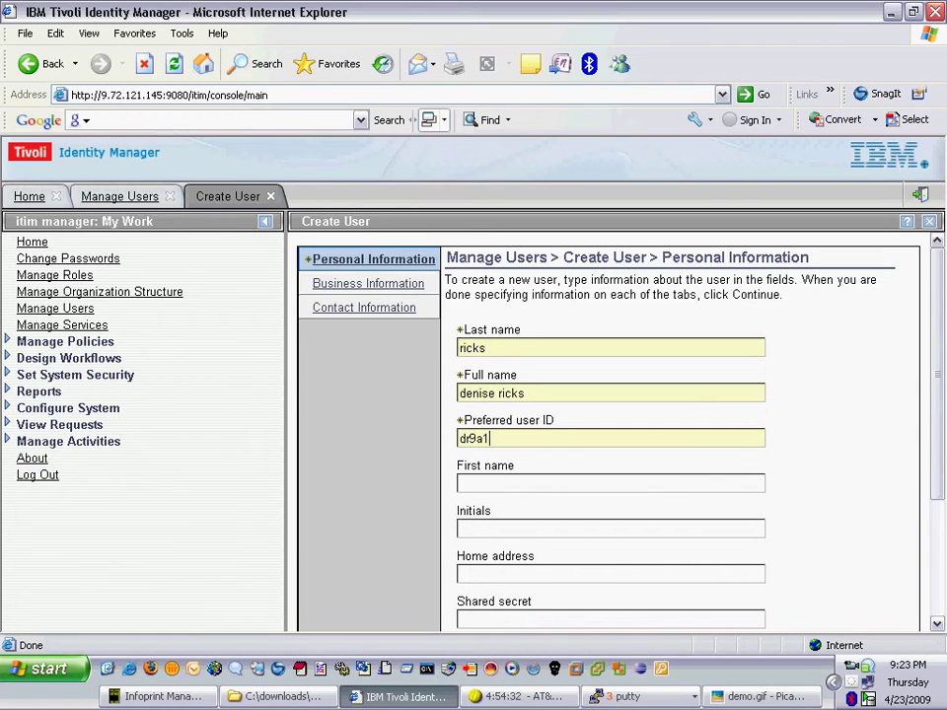
pyautogui.press('Tab')
# - Add the AIX_P2-P3_RH5_Role organizational role and submit the user details
pyautogui.press('Tab')
pyautogui.press('Tab')
pyautogui.press('Tab')
pyautogui.press('Tab')
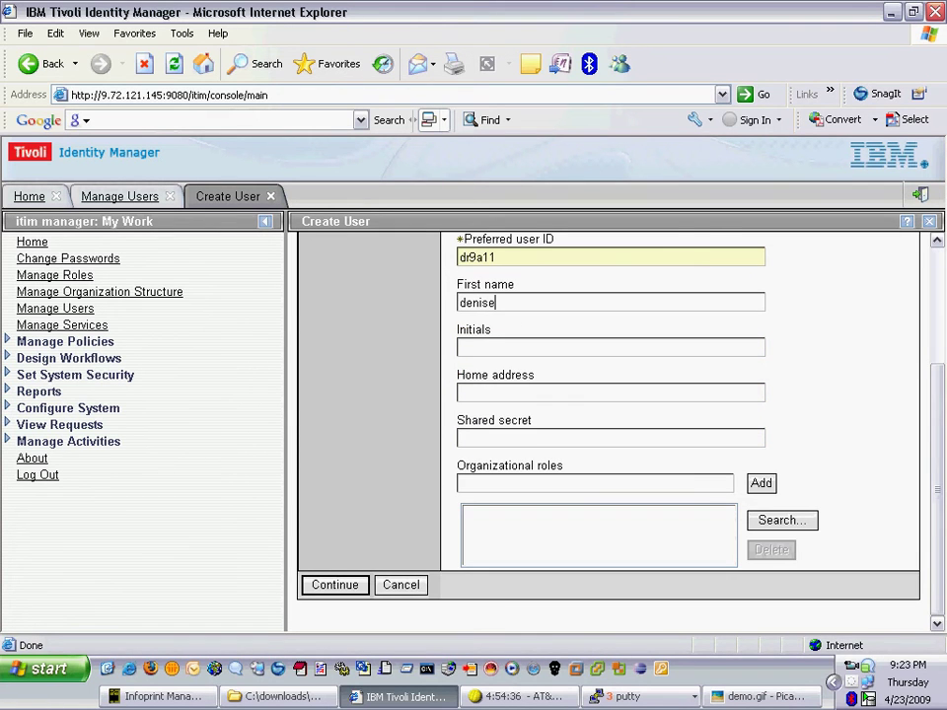
pyautogui.write('aix')
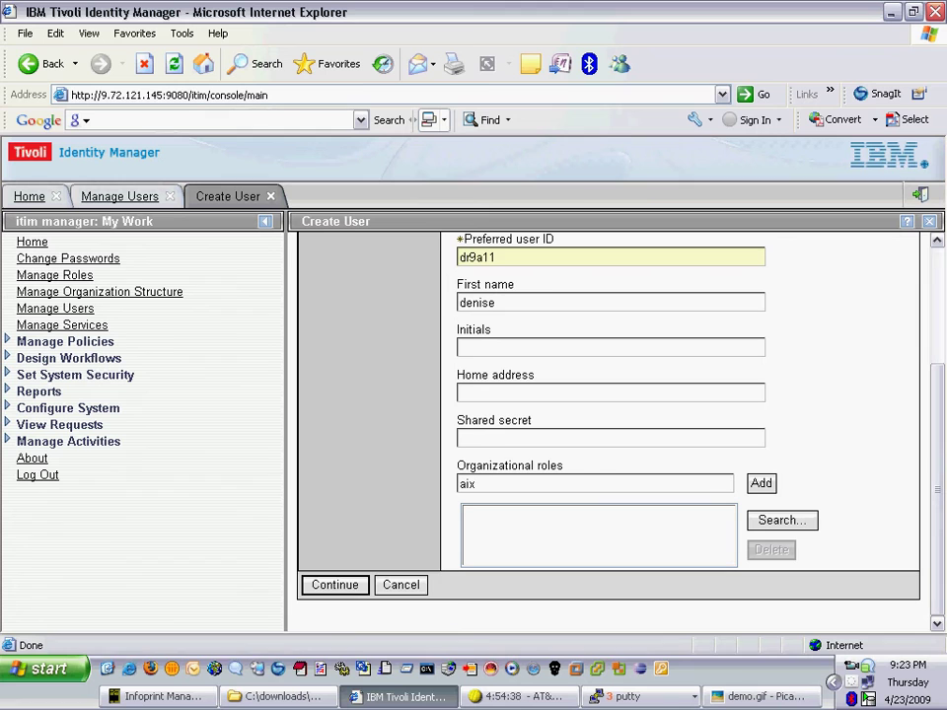
pyautogui.press('Return')
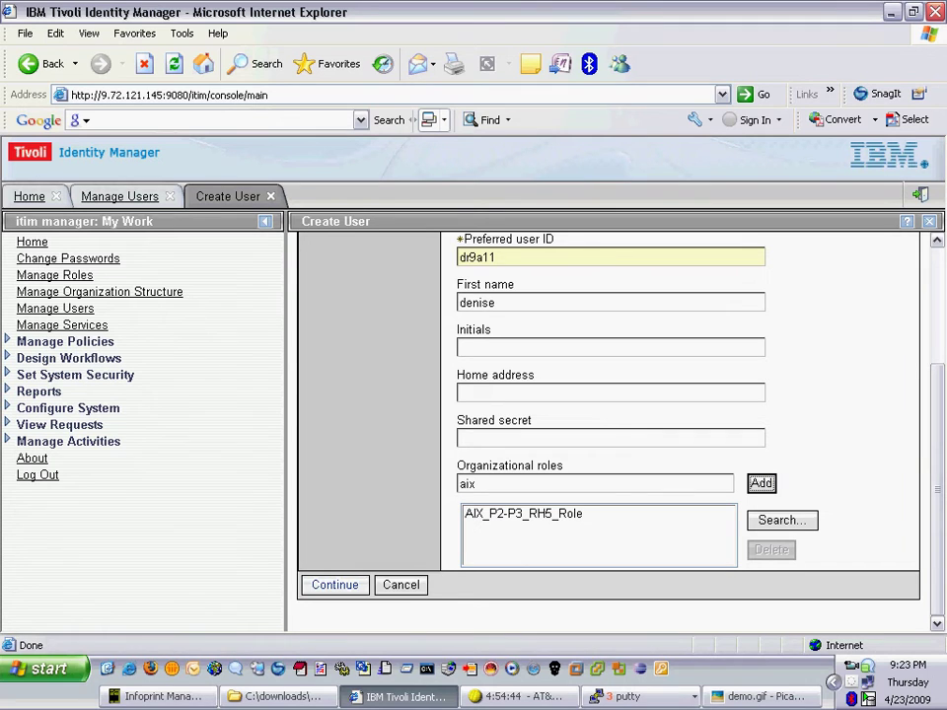
pyautogui.press('Tab')
pyautogui.press('Tab')
pyautogui.press('Return')
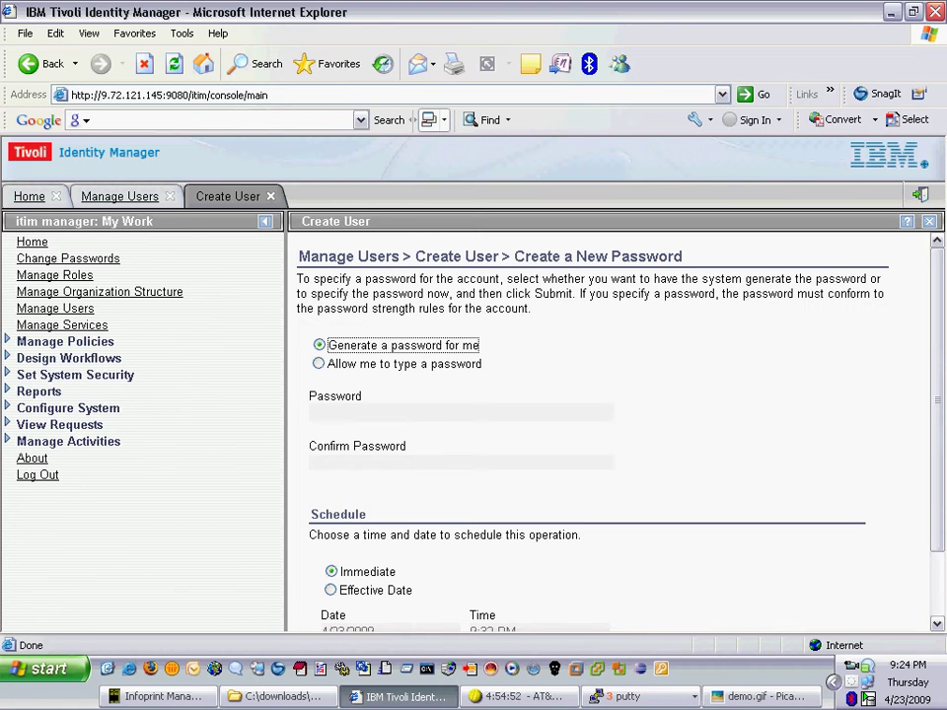
# - Choose a manually typed password, enter and confirm it, submit the new user, and view the request
pyautogui.click(318, 363)
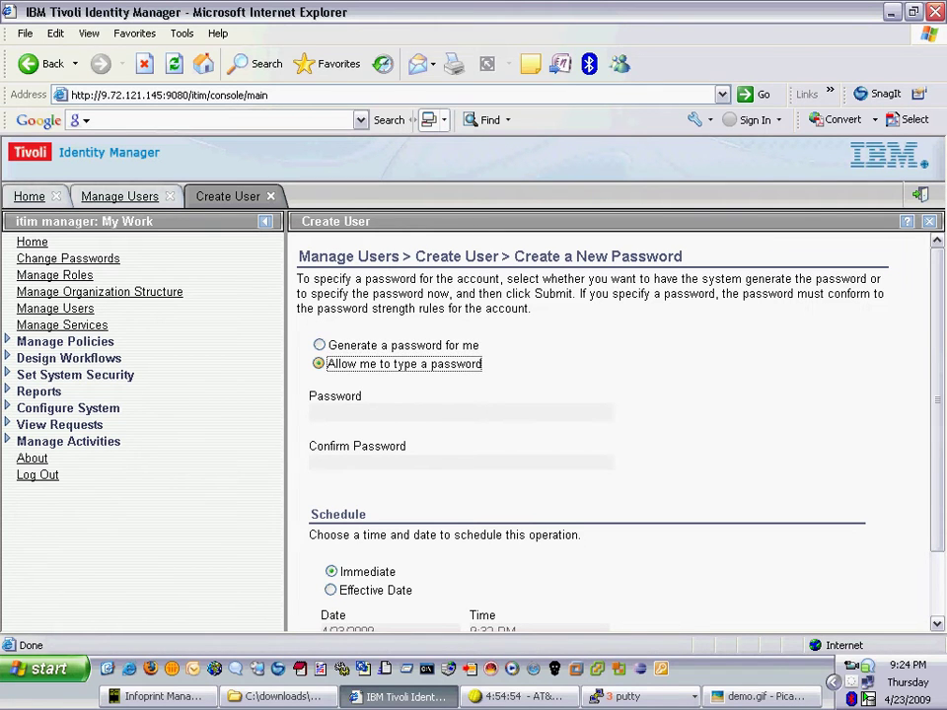
pyautogui.press('Tab')
pyautogui.write('********')
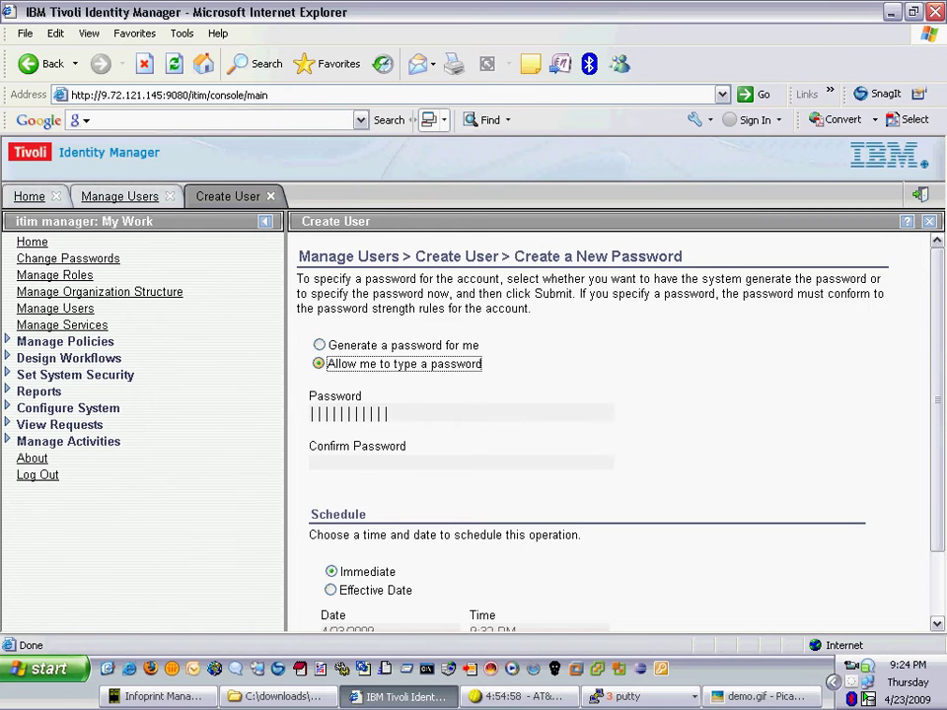
pyautogui.write('***')
pyautogui.press('Tab')
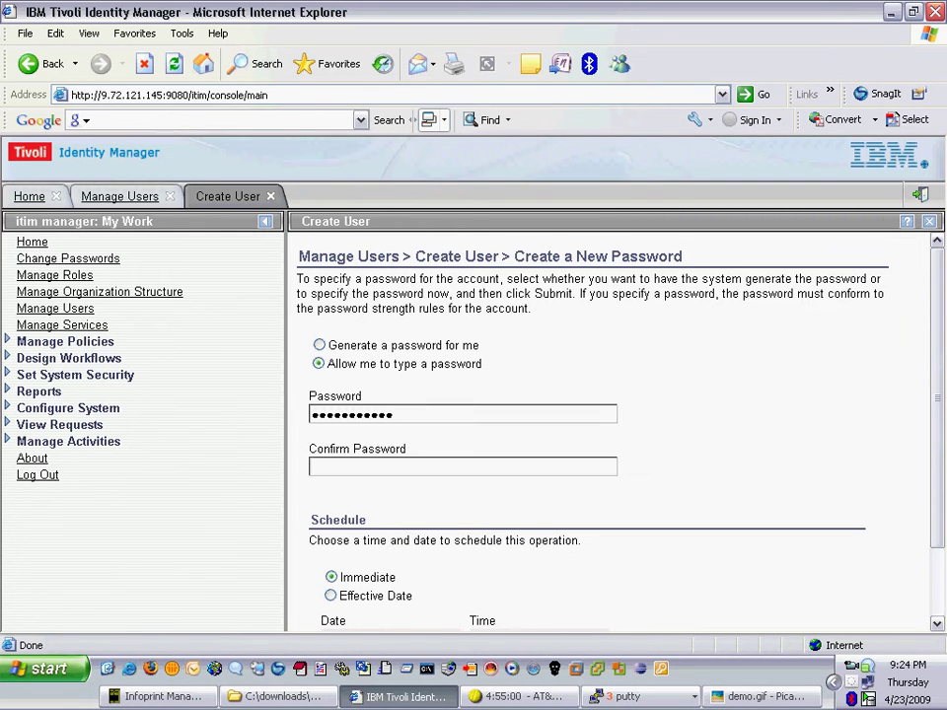
pyautogui.write('***********')
pyautogui.scroll(-2, 611, 434)
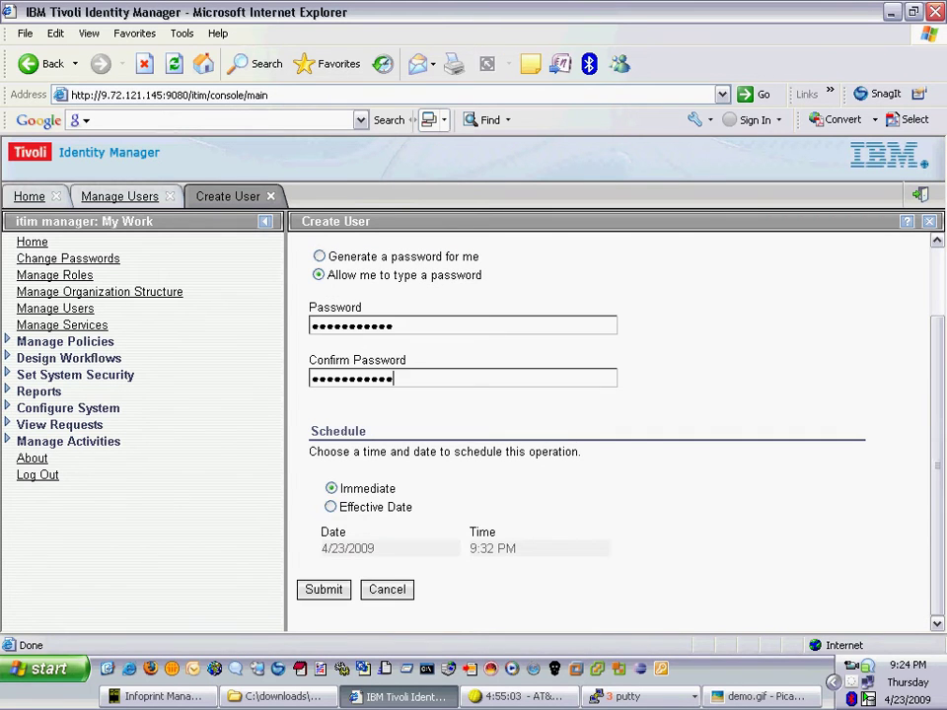
pyautogui.press('Return')
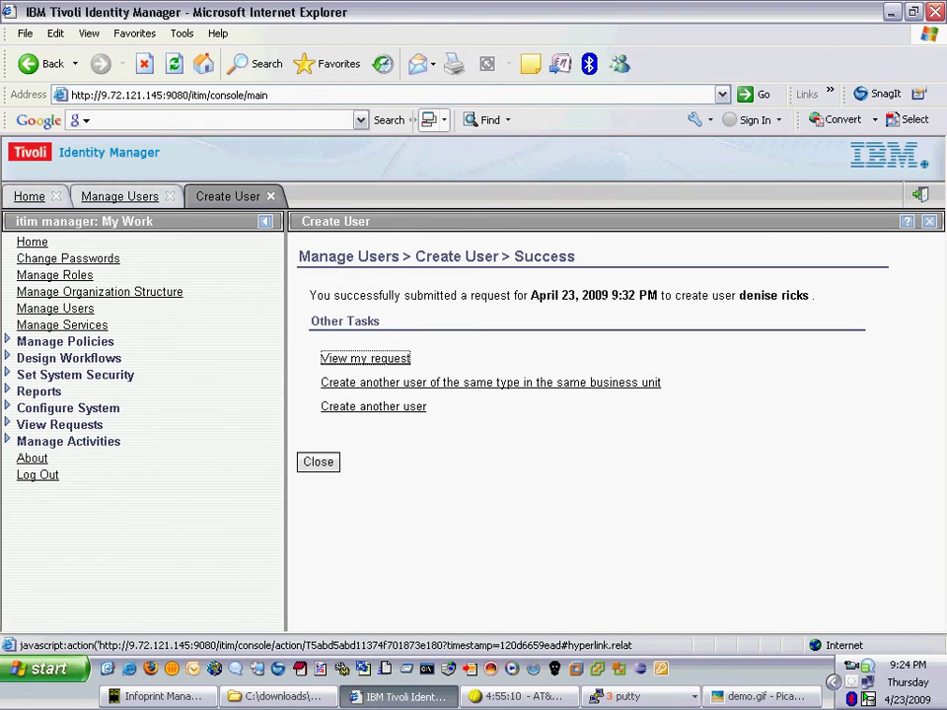
pyautogui.press('Return')
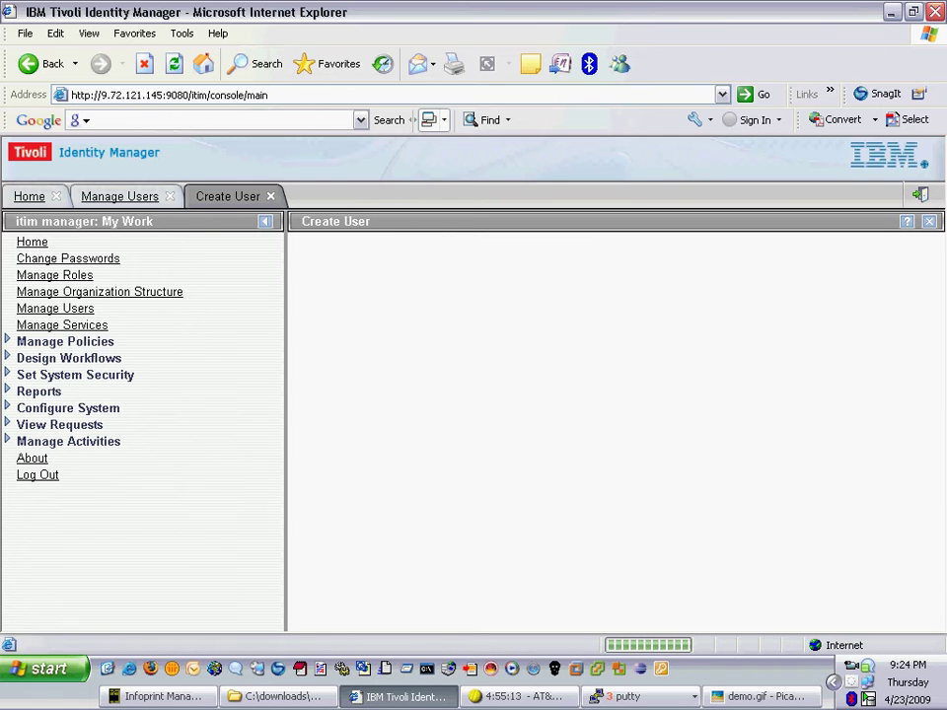
# - Bring up the three PuTTY sessions and rerun the passwd lookup for the new user on aixp2
pyautogui.click(631, 696)
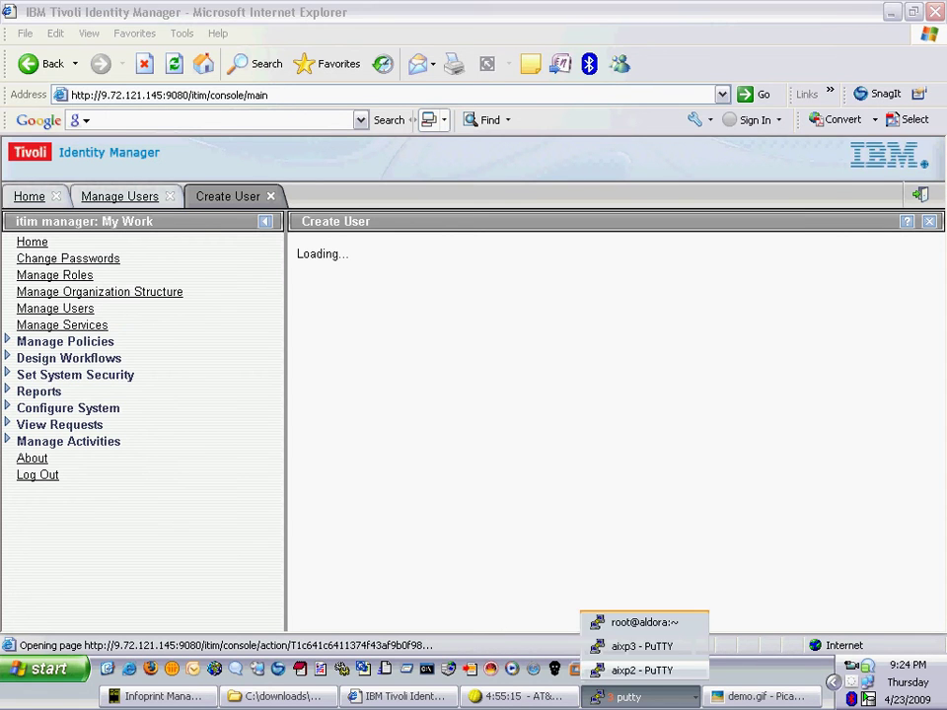
pyautogui.click(641, 669)
pyautogui.click(632, 696)
pyautogui.click(641, 647)
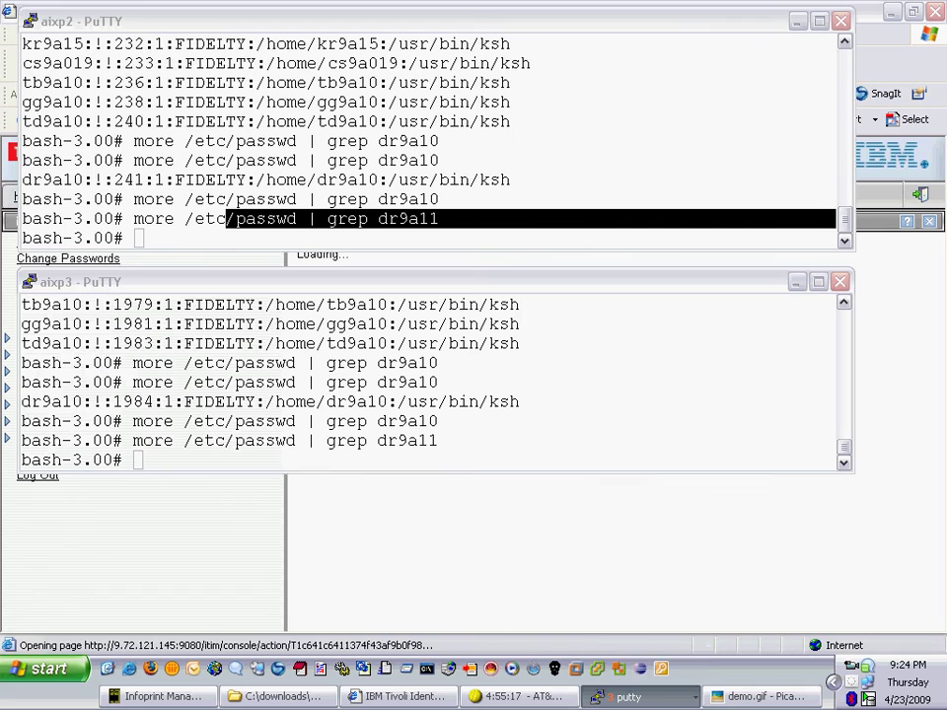
pyautogui.click(631, 697)
pyautogui.click(637, 623)
pyautogui.click(394, 163)
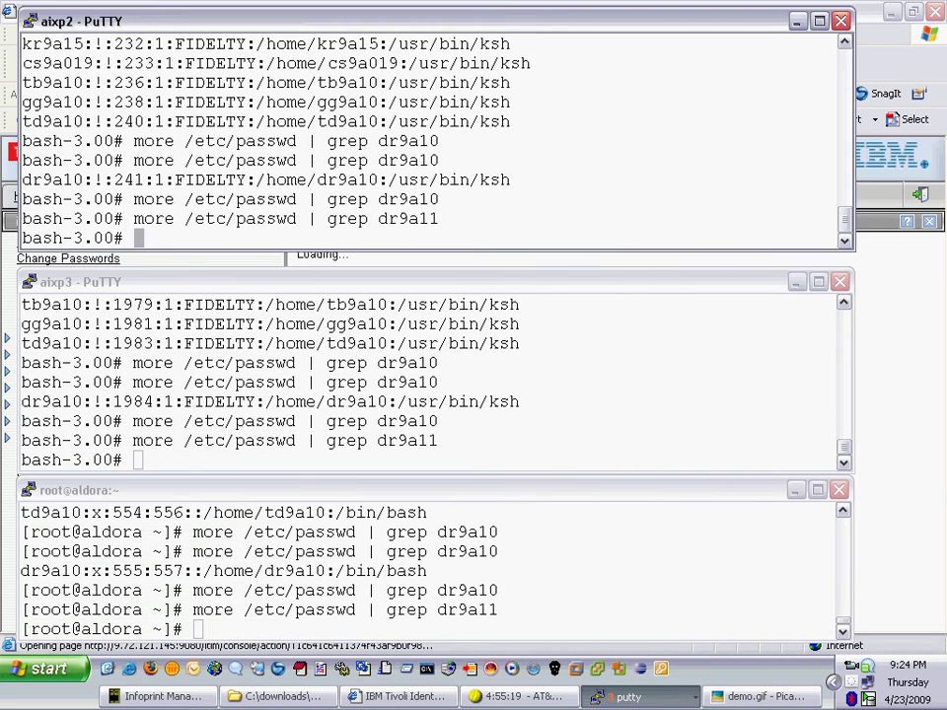
pyautogui.press('Up')
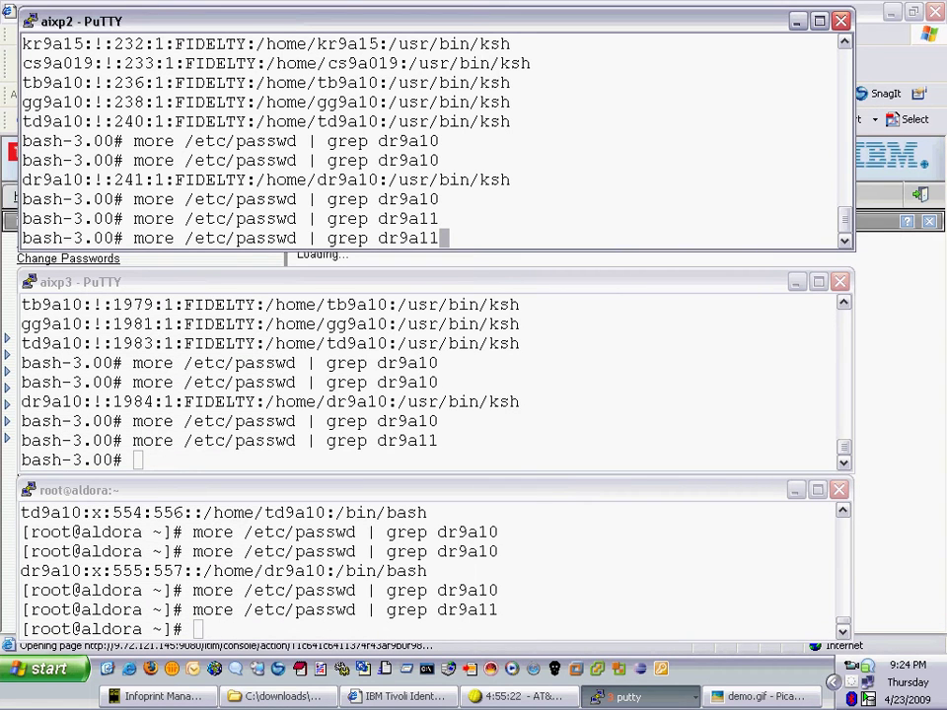
pyautogui.press('Return')
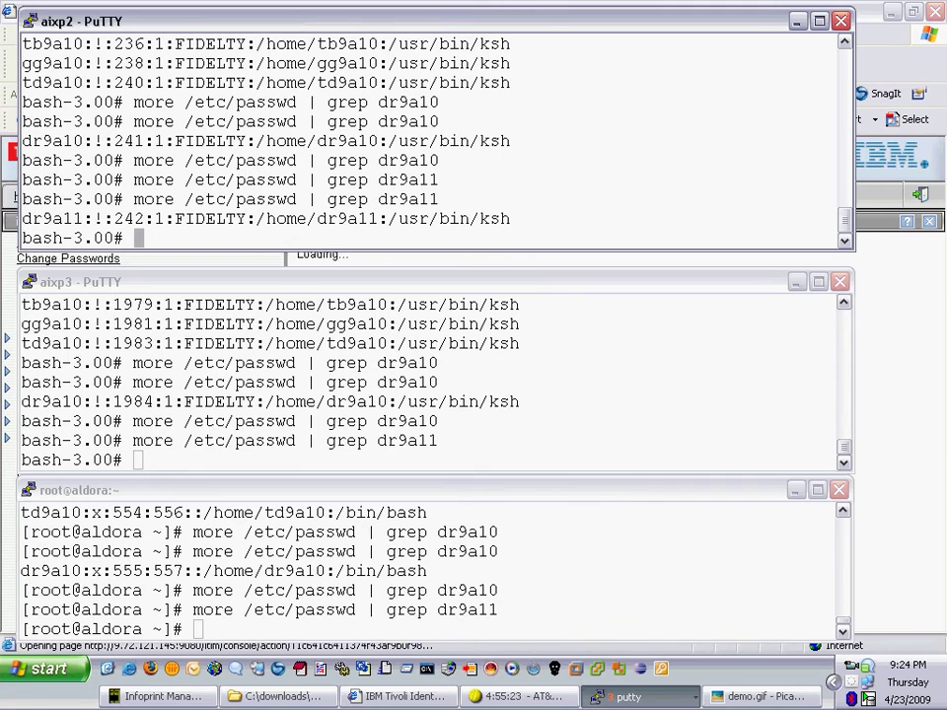
# - Rerun the passwd lookup on aixp3 and aldora, confirming the new user's entry now exists
pyautogui.click(138, 459)
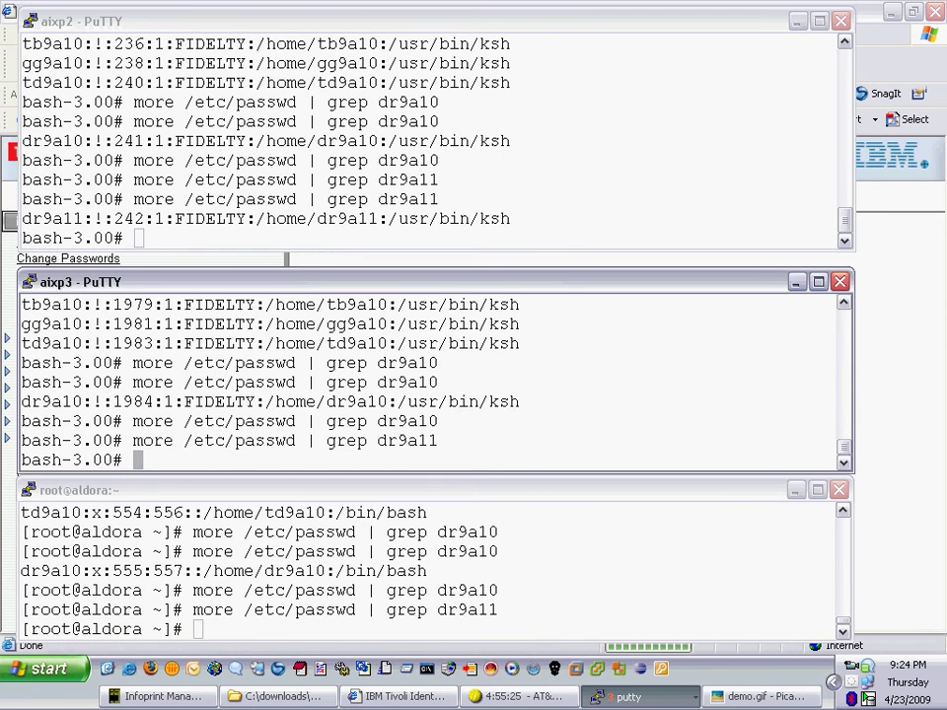
pyautogui.press('Up')
pyautogui.press('Return')
pyautogui.click(22, 485)
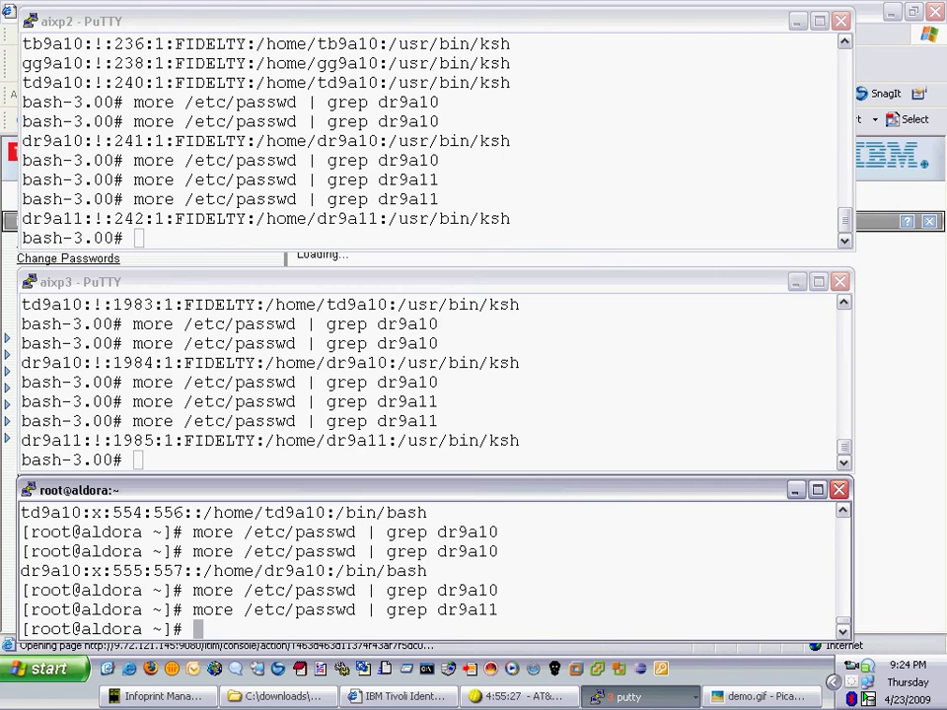
pyautogui.press('Up')
pyautogui.press('Return')
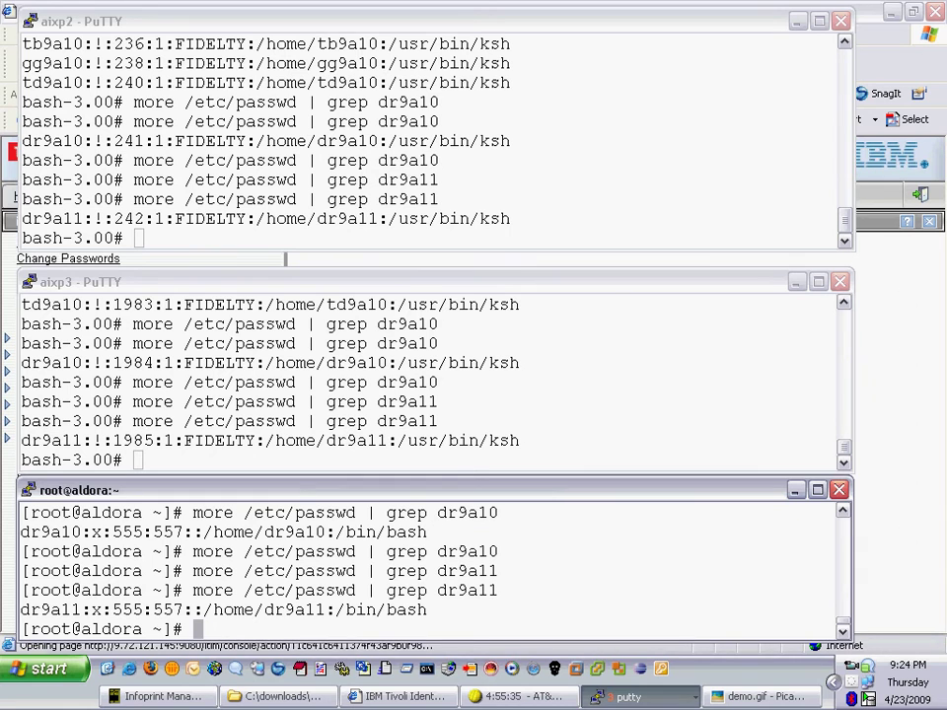
pyautogui.hotkey('alt', 'Tab')
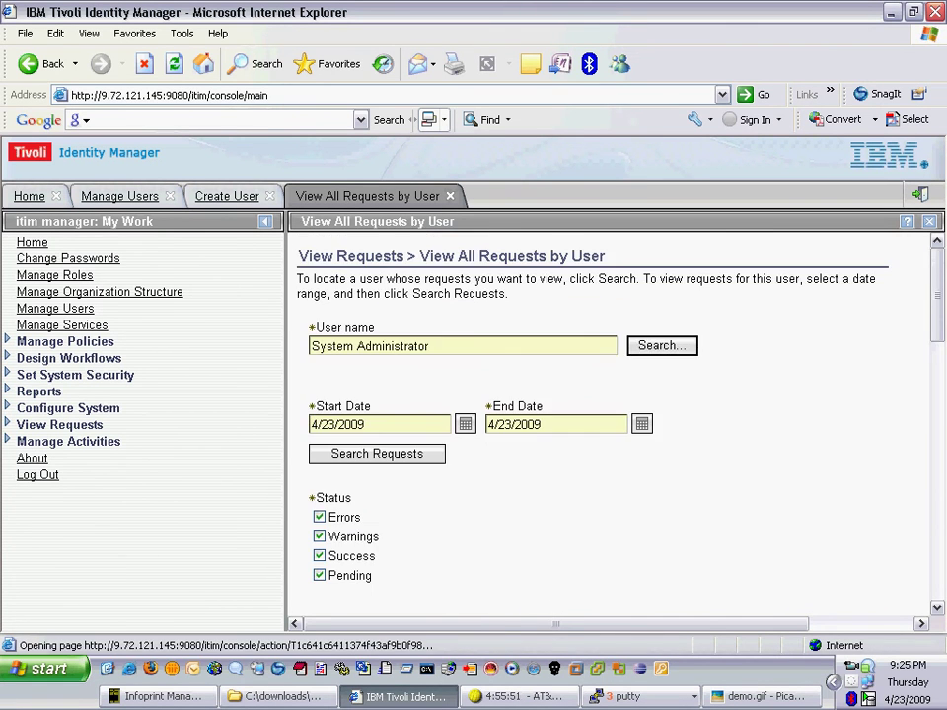
# - Scroll the View All Requests by User list and open the New User request's process details
pyautogui.scroll(-2, 612, 424)
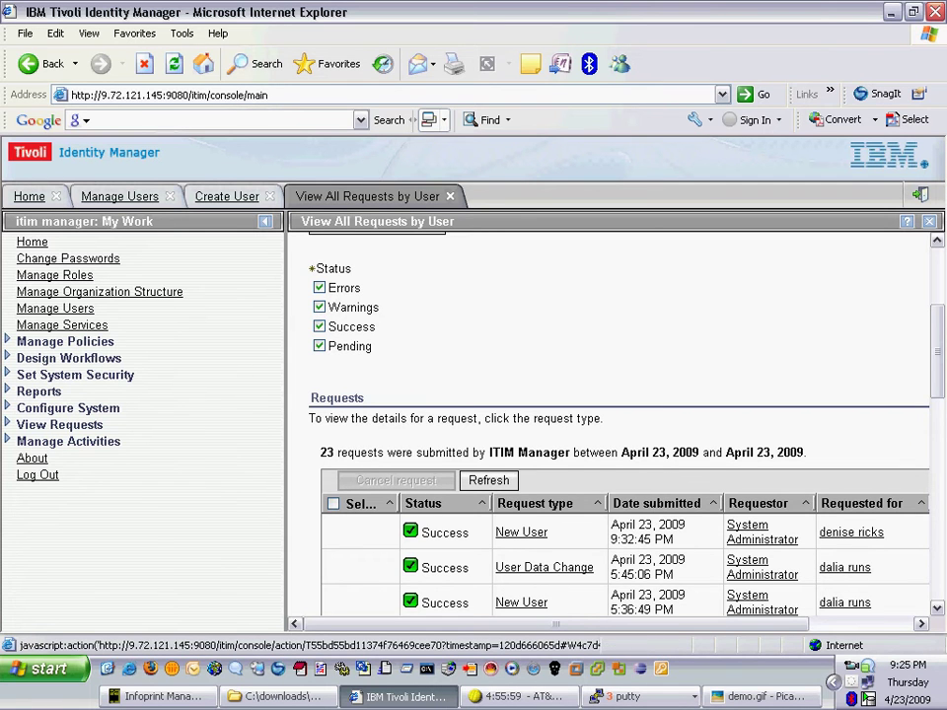
pyautogui.click(489, 480)
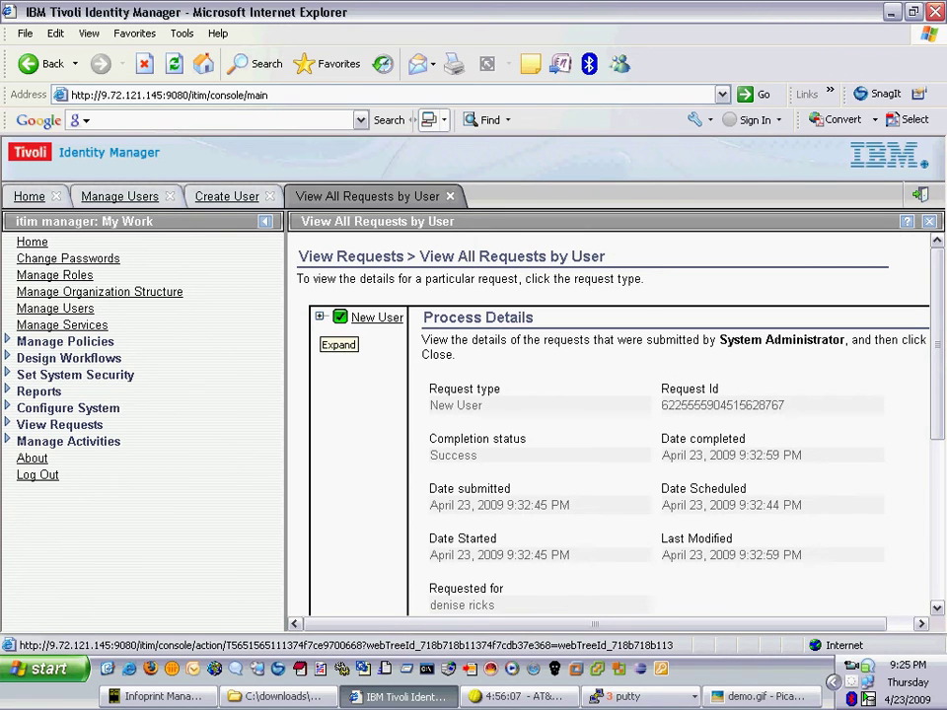
# - Expand New User, Enforce Policy For Person, Provision Ordered Accounts and all three Ordered Provision nodes
pyautogui.click(319, 316)
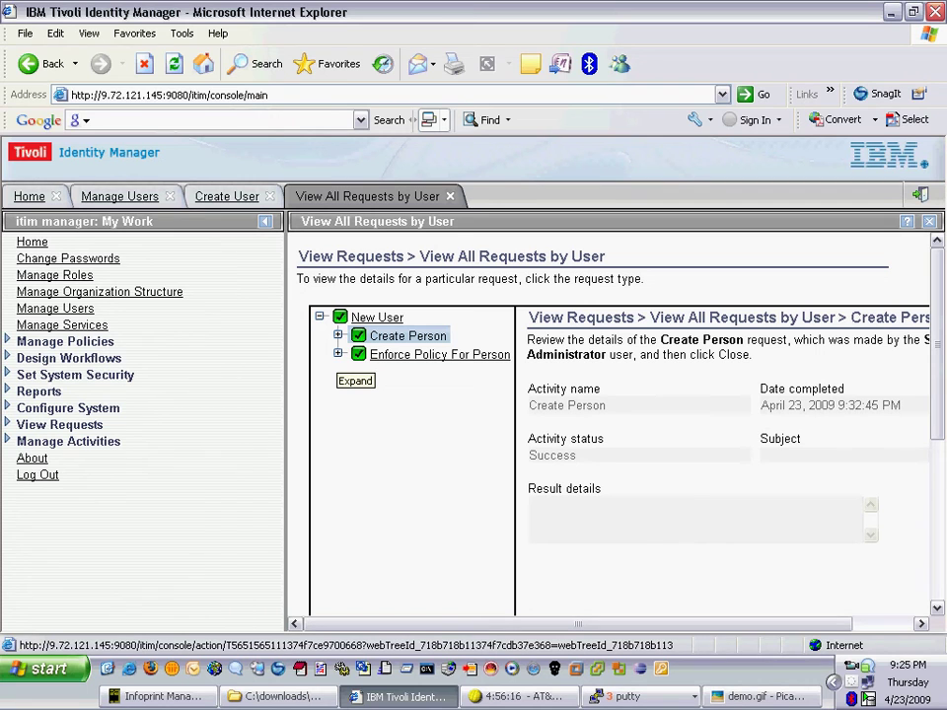
pyautogui.click(338, 354)
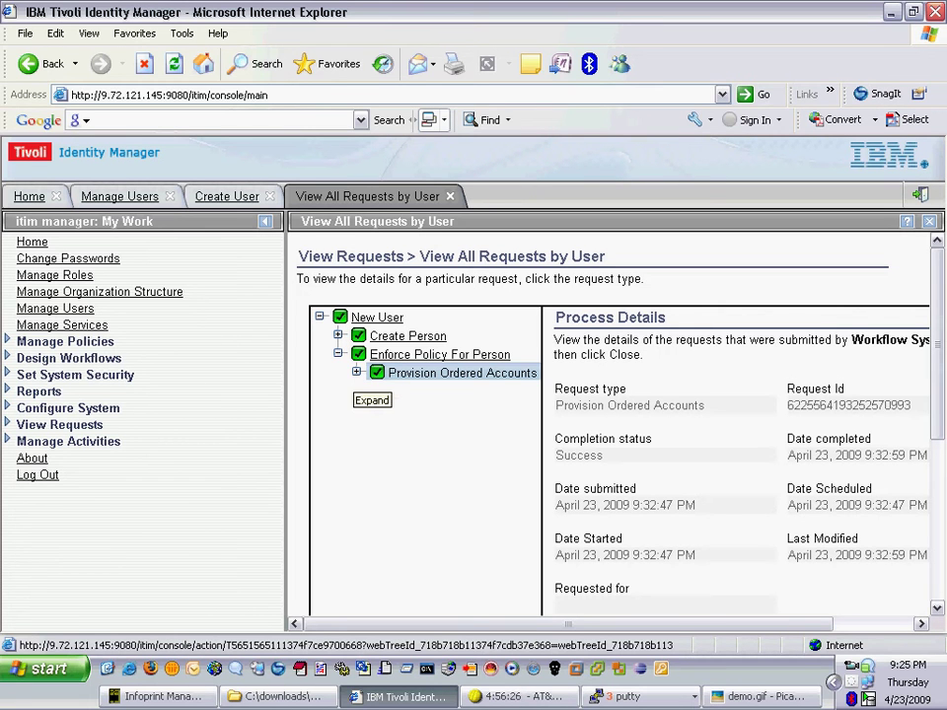
pyautogui.click(356, 372)
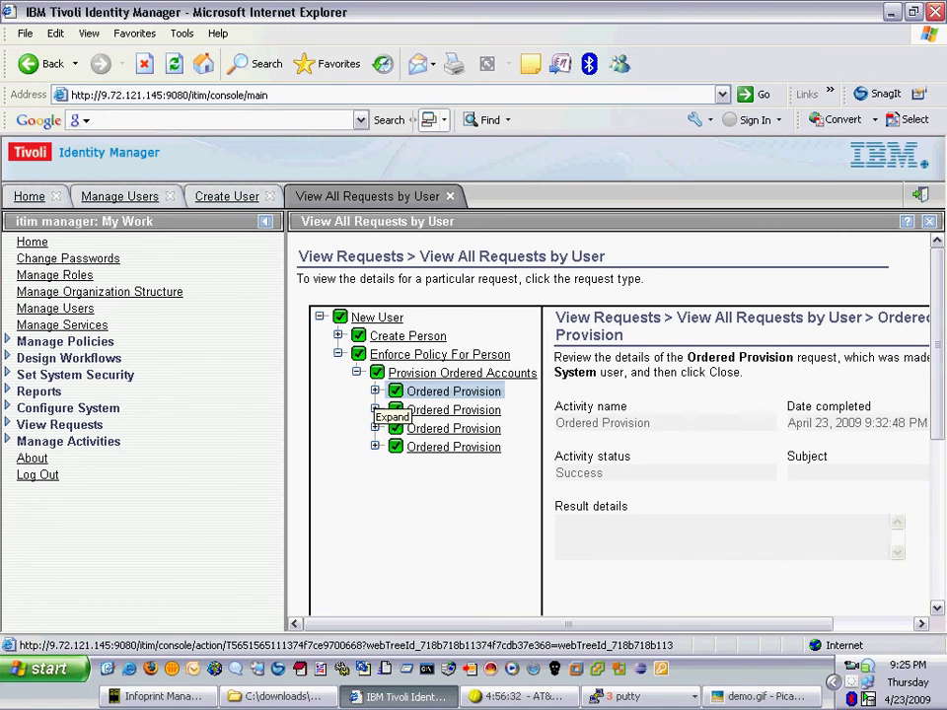
pyautogui.click(374, 392)
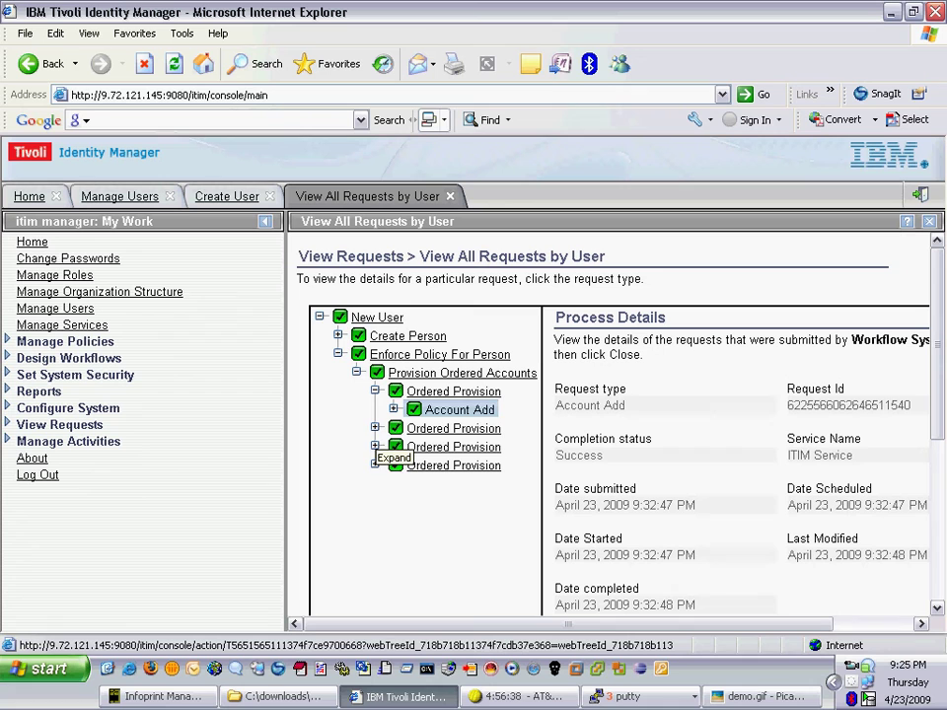
pyautogui.click(375, 428)
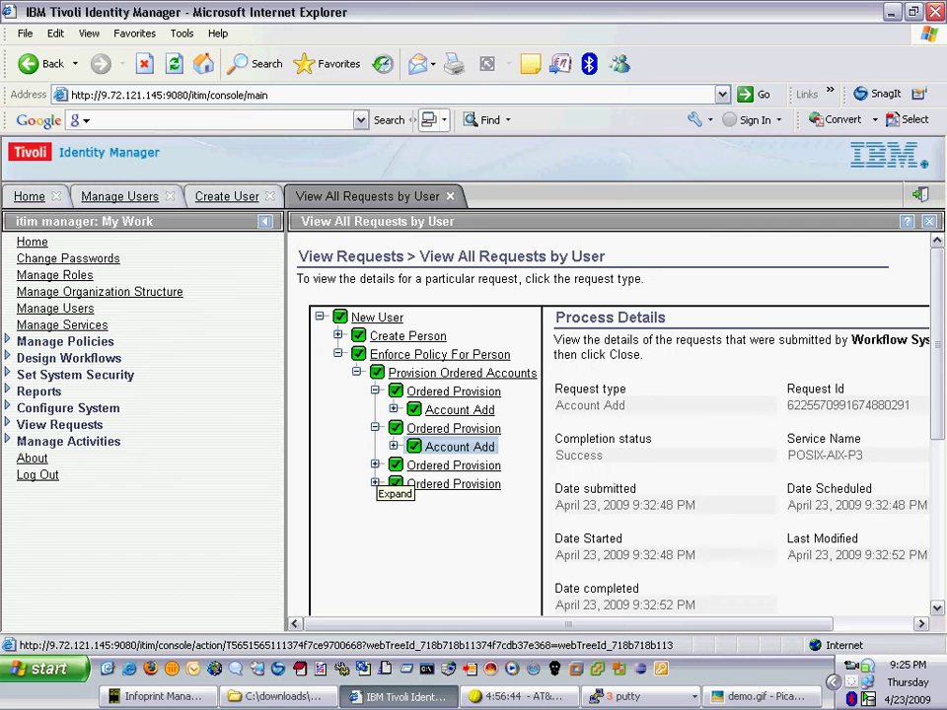
pyautogui.click(375, 464)
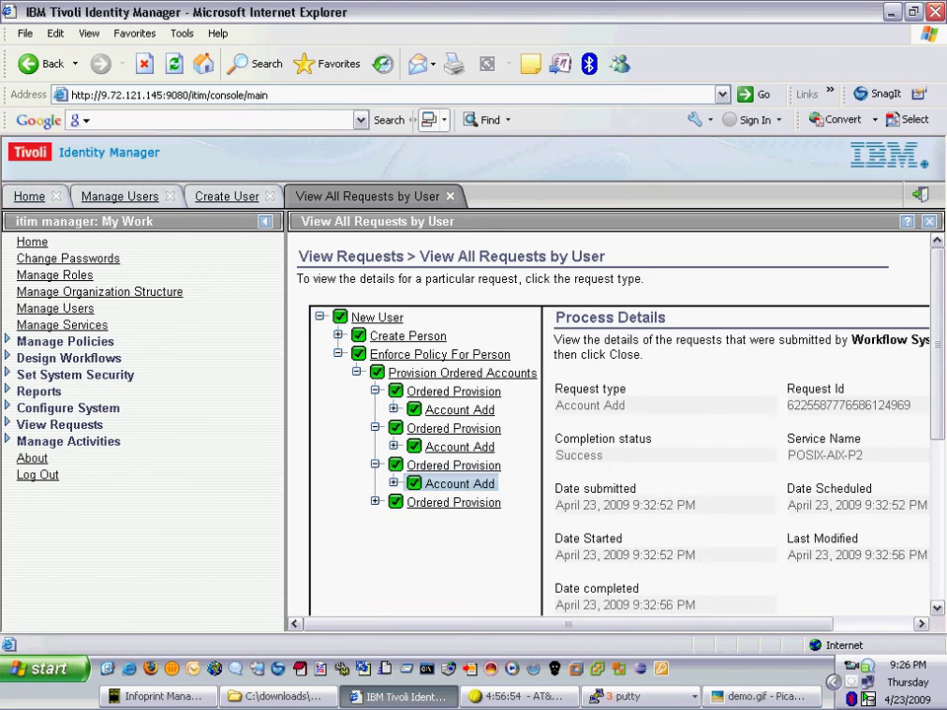
# - Expand the last Ordered Provision step, then switch to the downloads folder
pyautogui.click(375, 502)
pyautogui.click(460, 520)
pyautogui.hotkey('alt', 'Tab')
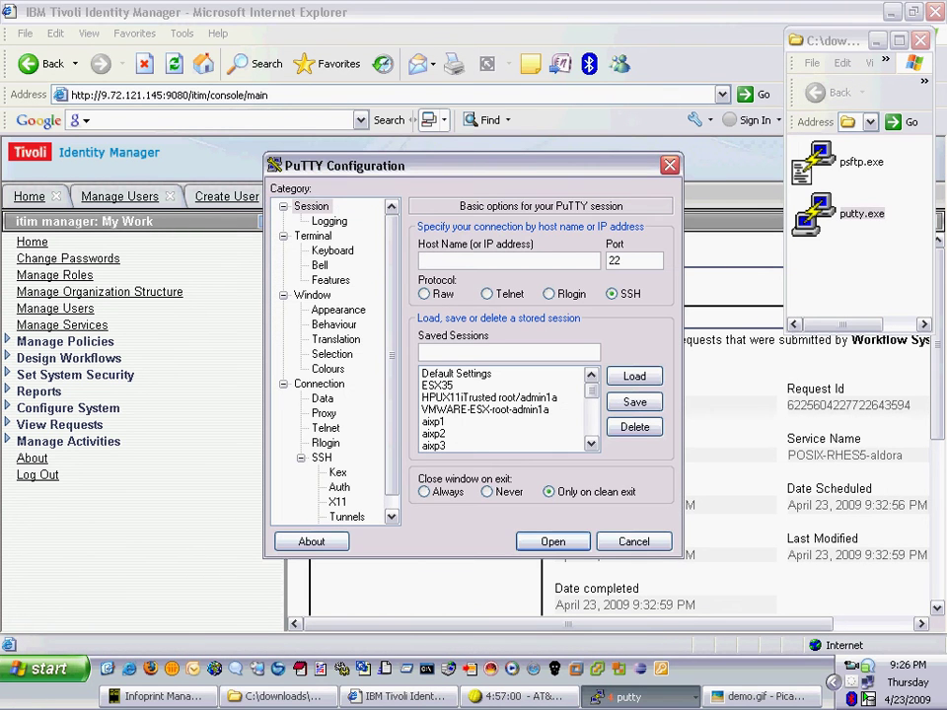
# - Log in to the saved aixp2 PuTTY session as the new user, then exit
pyautogui.doubleClick(434, 433)
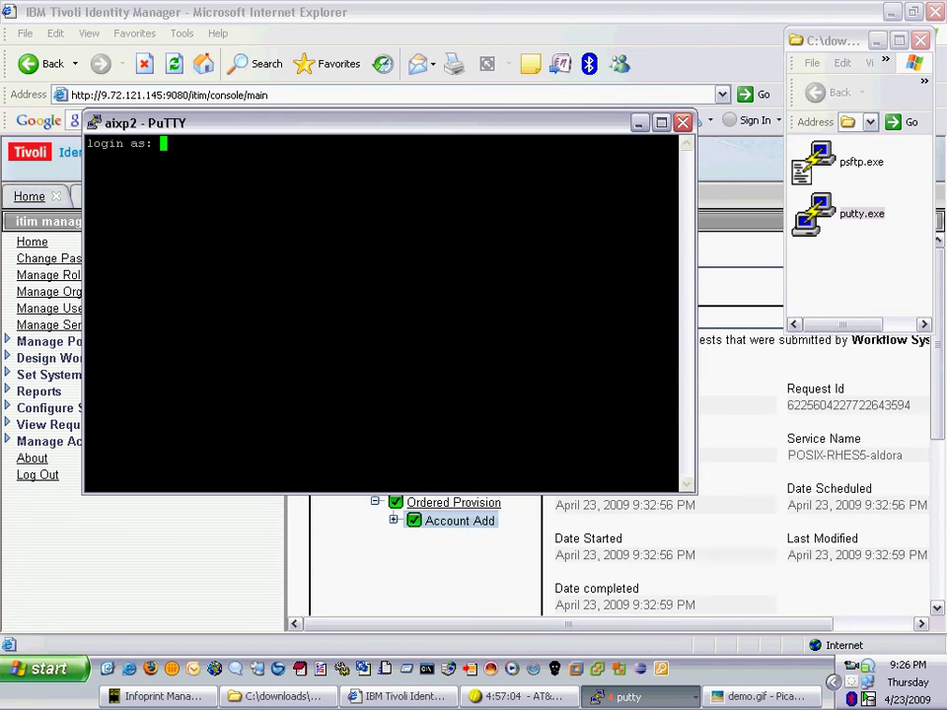
pyautogui.write('dr9a11')
pyautogui.press('Return')
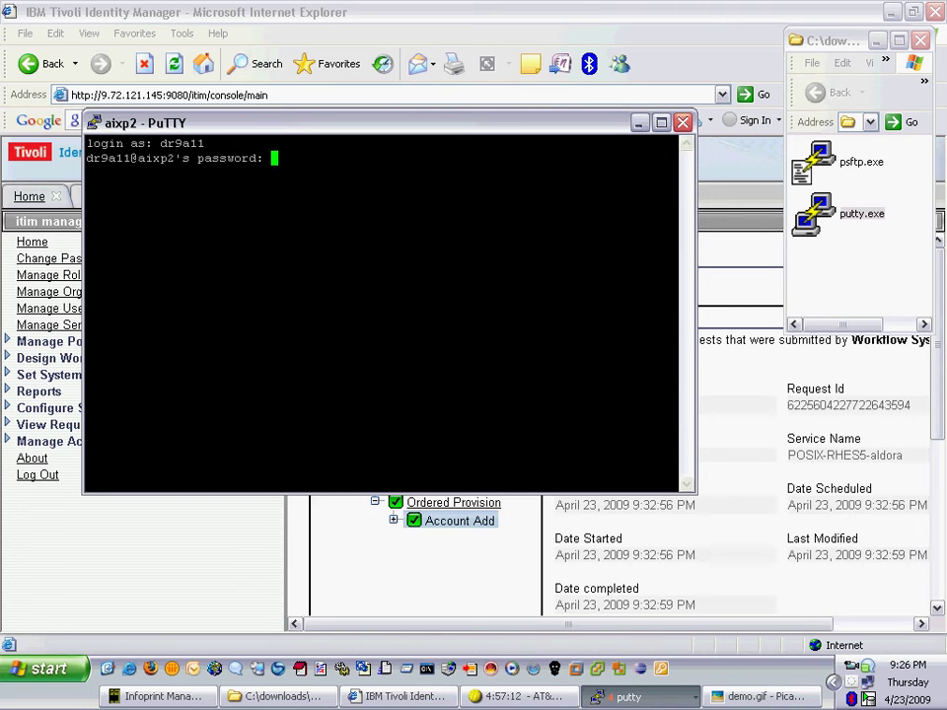
pyautogui.press('Return')
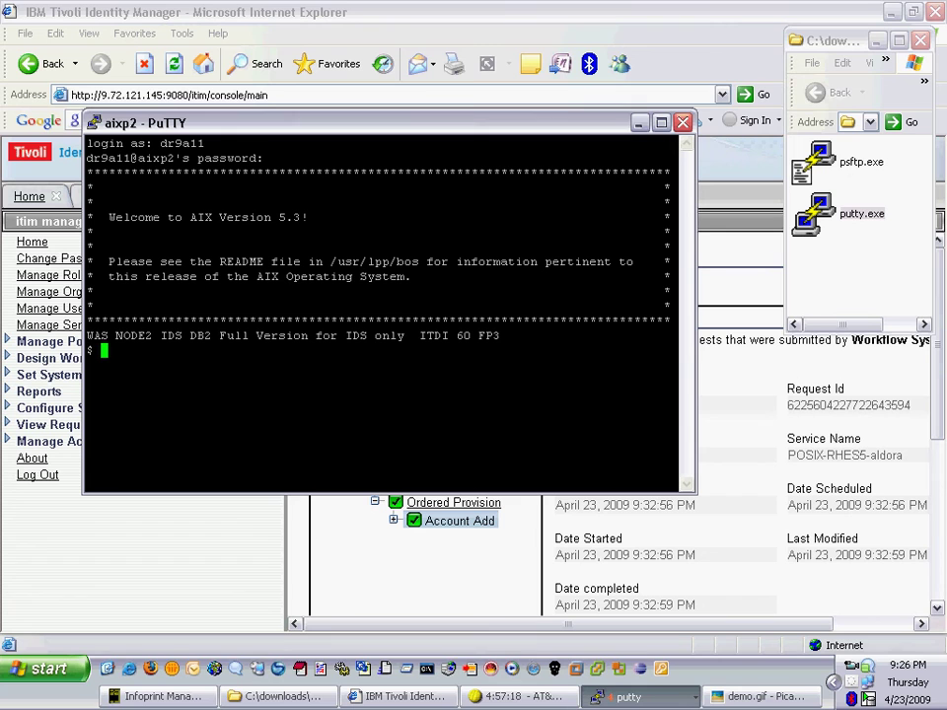
pyautogui.write('exit')
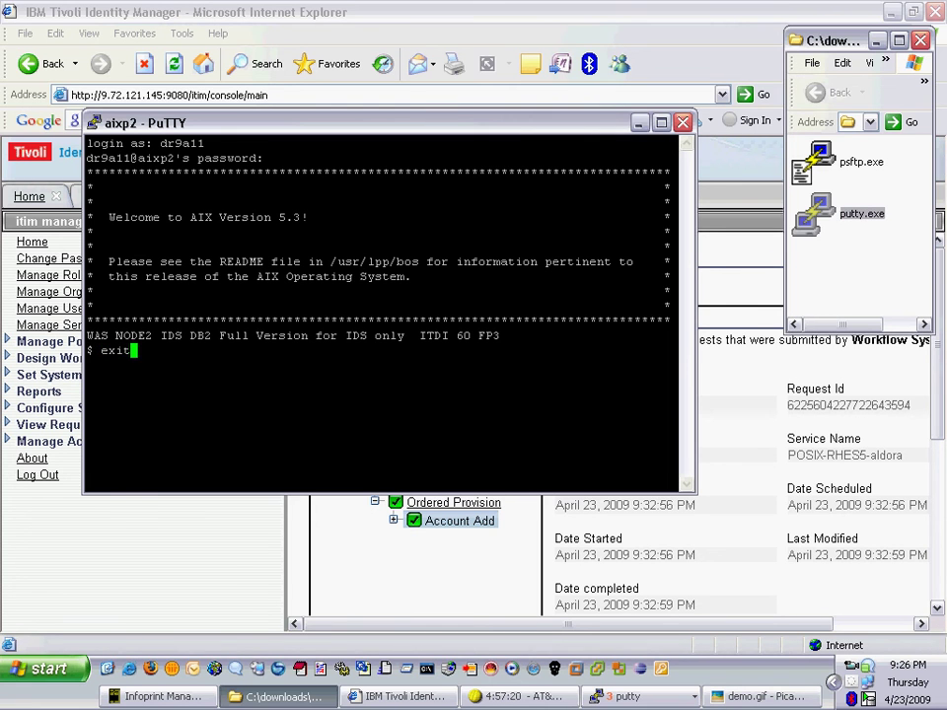
pyautogui.press('Return')
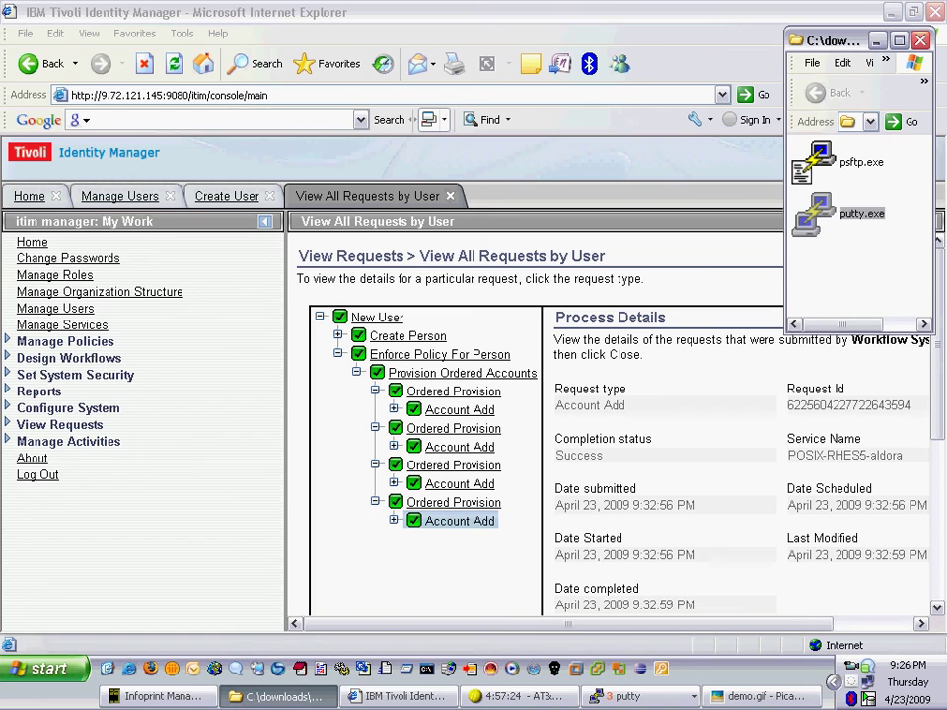
# - Load the self-service page at /itim/self in the browser, correcting the initial /self path
pyautogui.hotkey('alt', 'Tab')
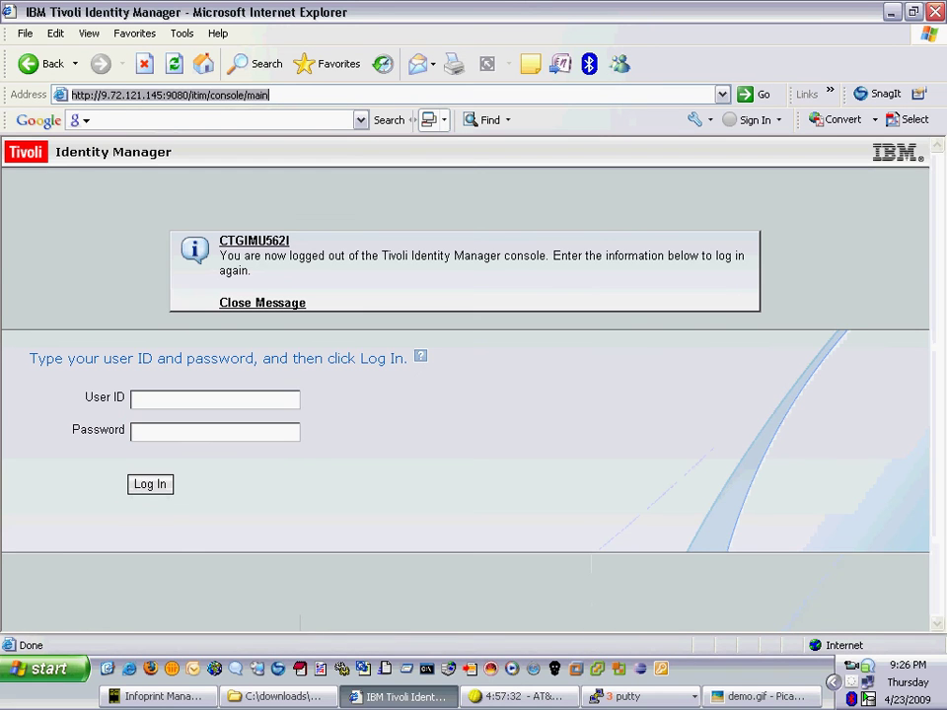
pyautogui.write('self')
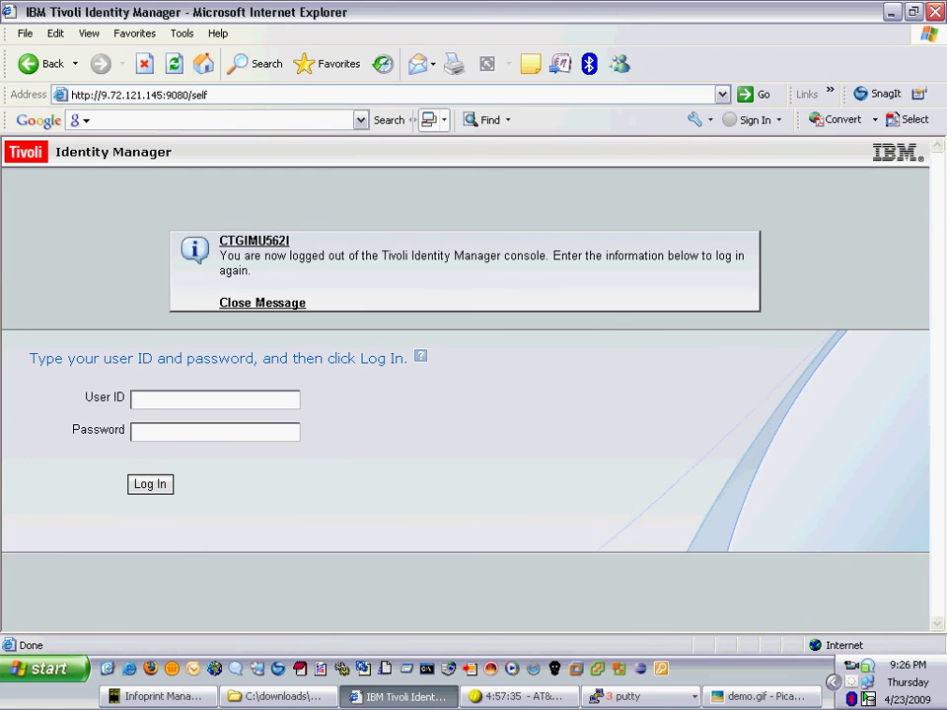
pyautogui.press('Return')
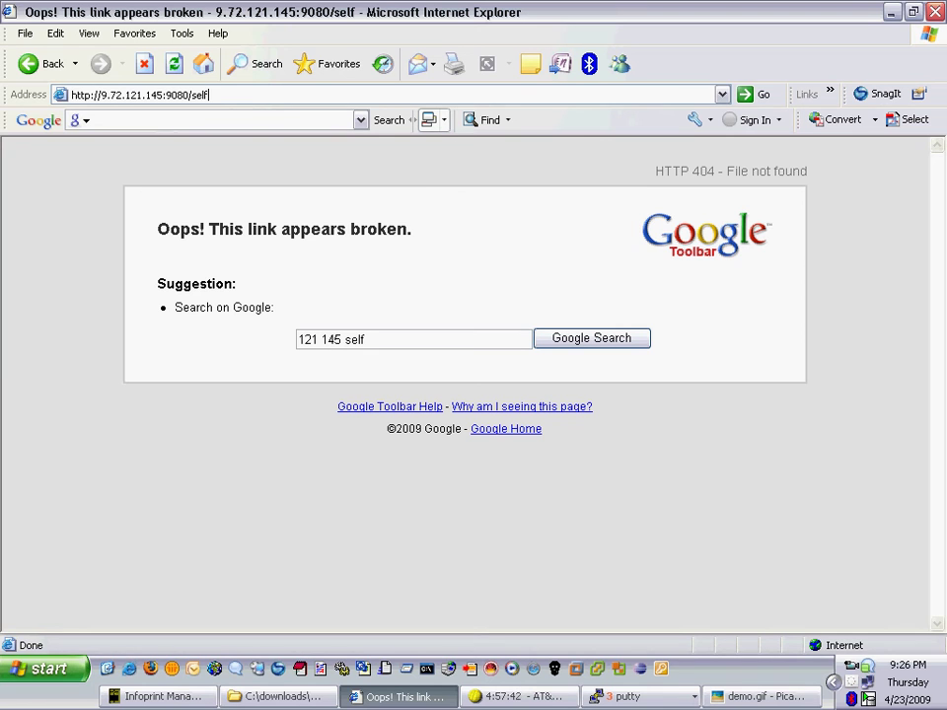
pyautogui.press('BackSpace')
pyautogui.press('BackSpace')
pyautogui.press('BackSpace')
pyautogui.press('BackSpace')
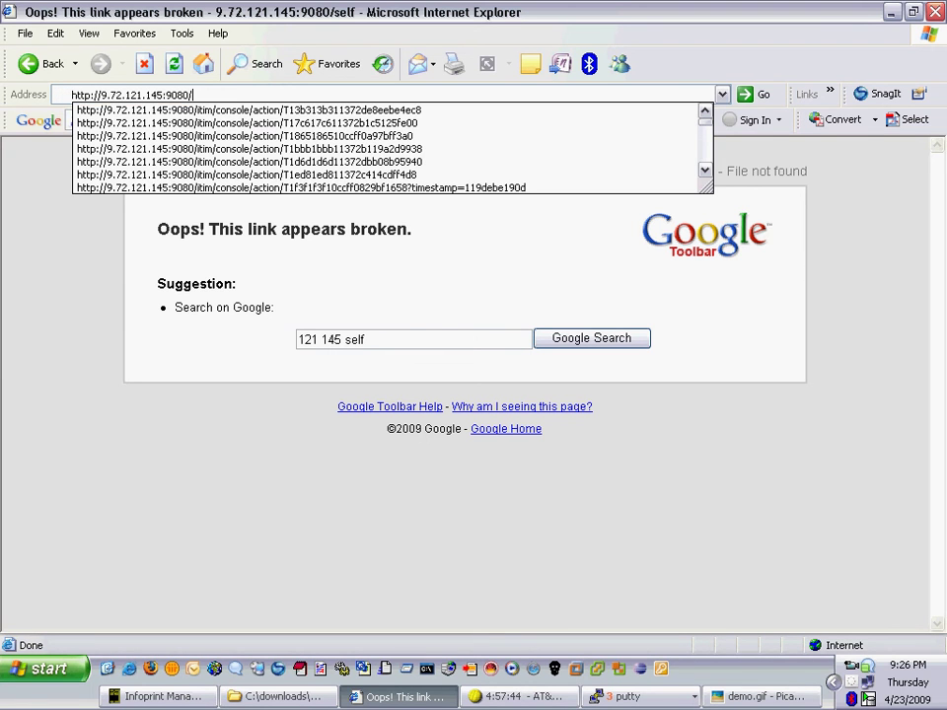
pyautogui.write('itim')
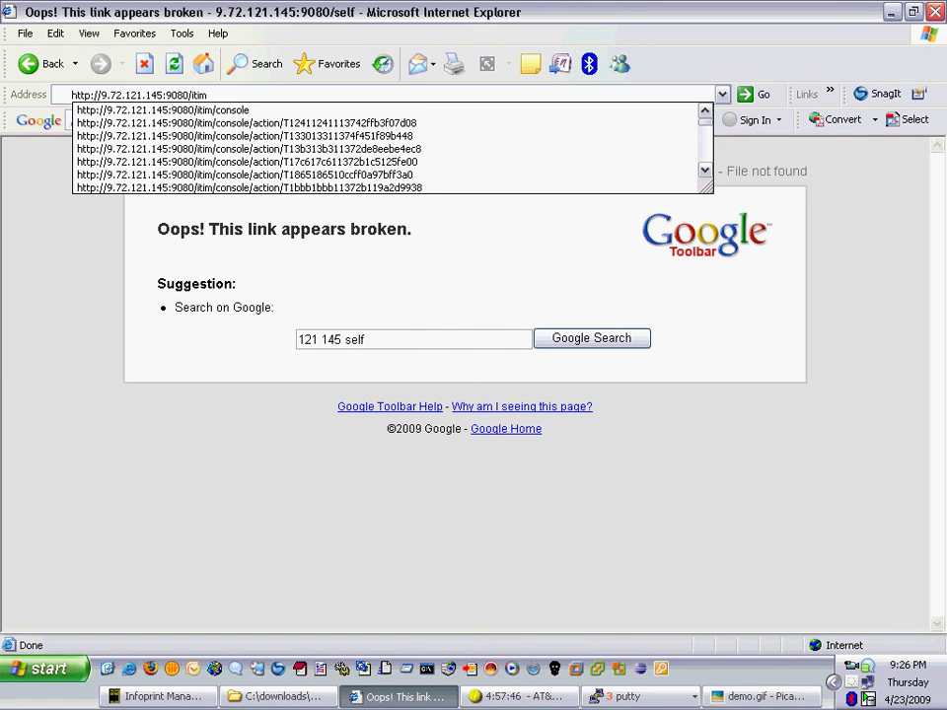
pyautogui.write('/self')
pyautogui.press('Return')
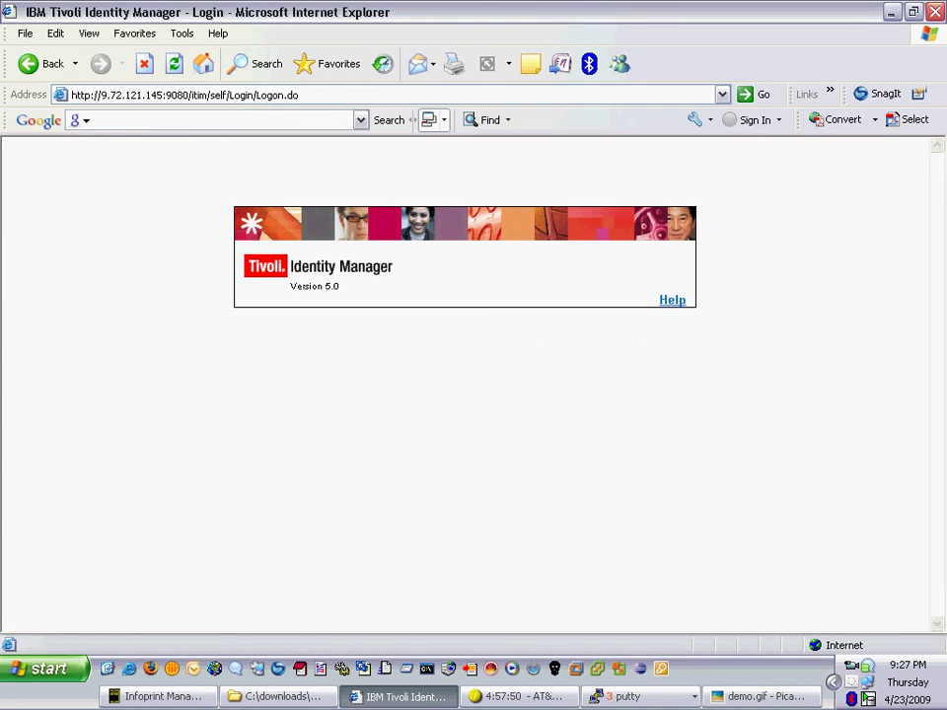
# - Sign in to self-service with the new user's ID and password
pyautogui.press('Down')
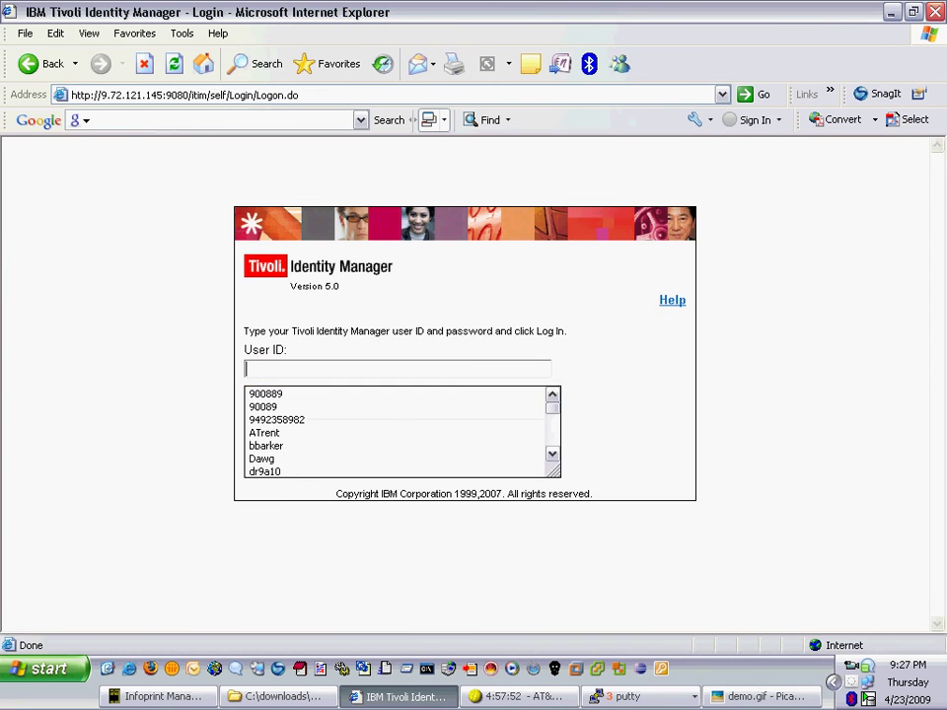
pyautogui.write('dr9a')
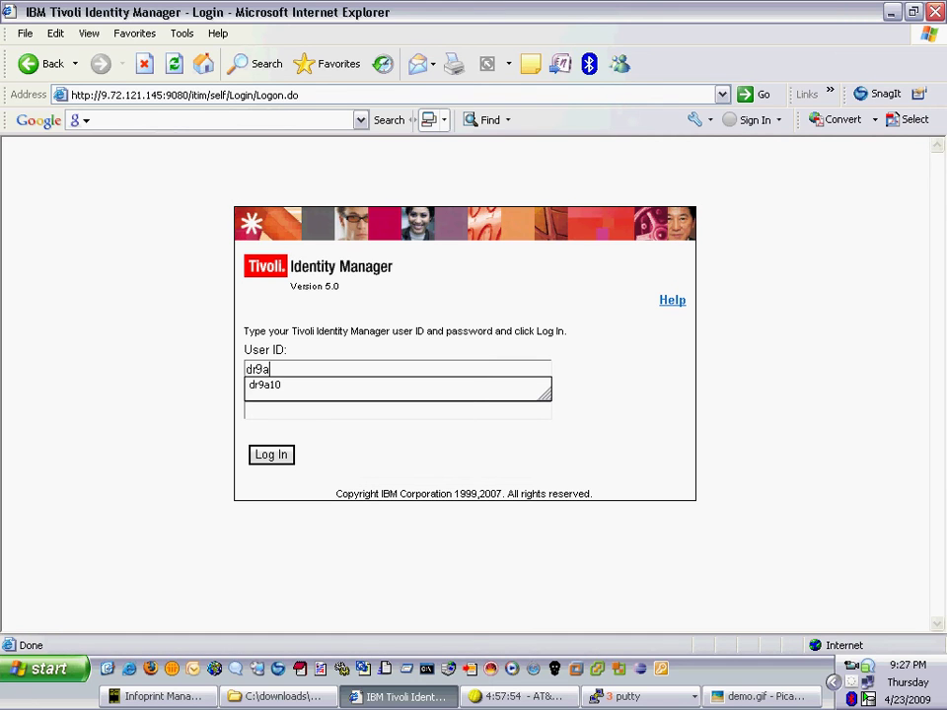
pyautogui.write('11')
pyautogui.press('capslock')
pyautogui.press('capslock')
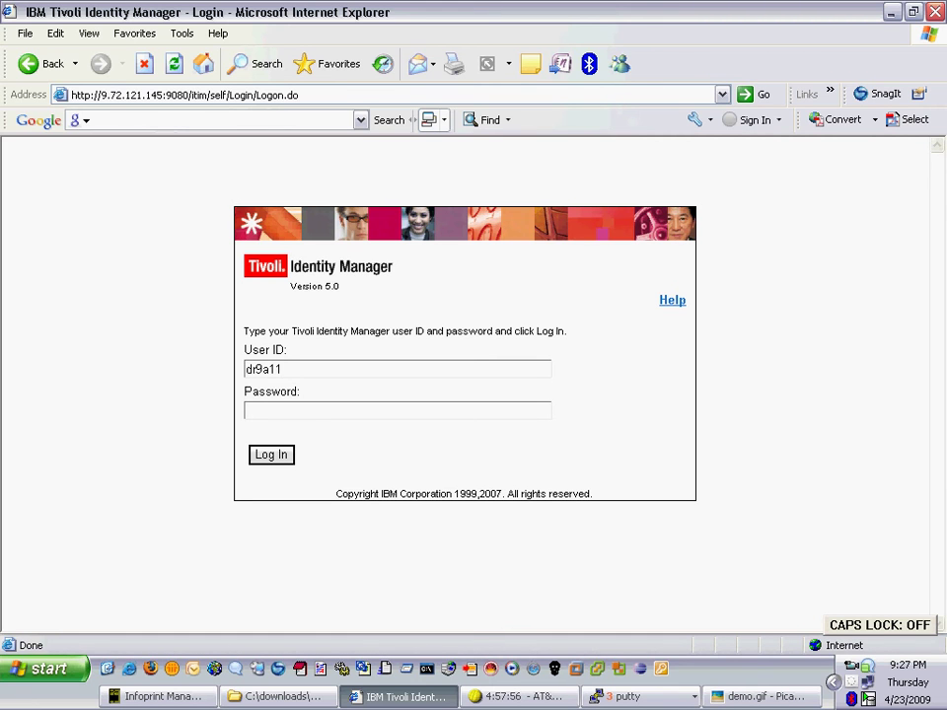
pyautogui.click(247, 411)
pyautogui.write('*******')
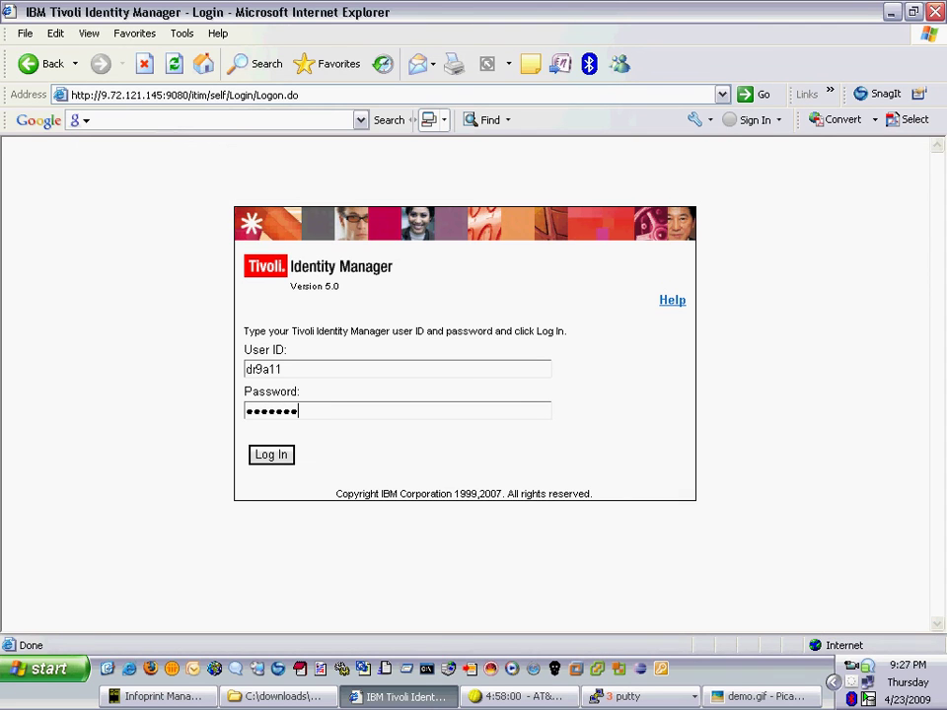
pyautogui.write('****')
pyautogui.press('Tab')
pyautogui.press('Return')
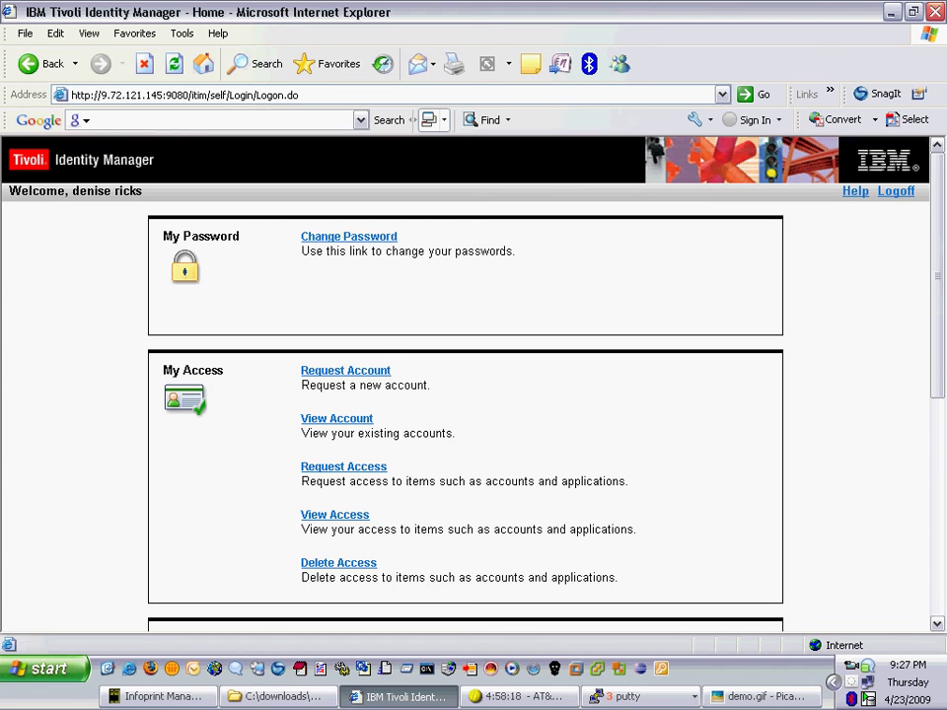
# - Submit a Change Password request: the current password, then a new password and its confirmation
pyautogui.click(349, 237)
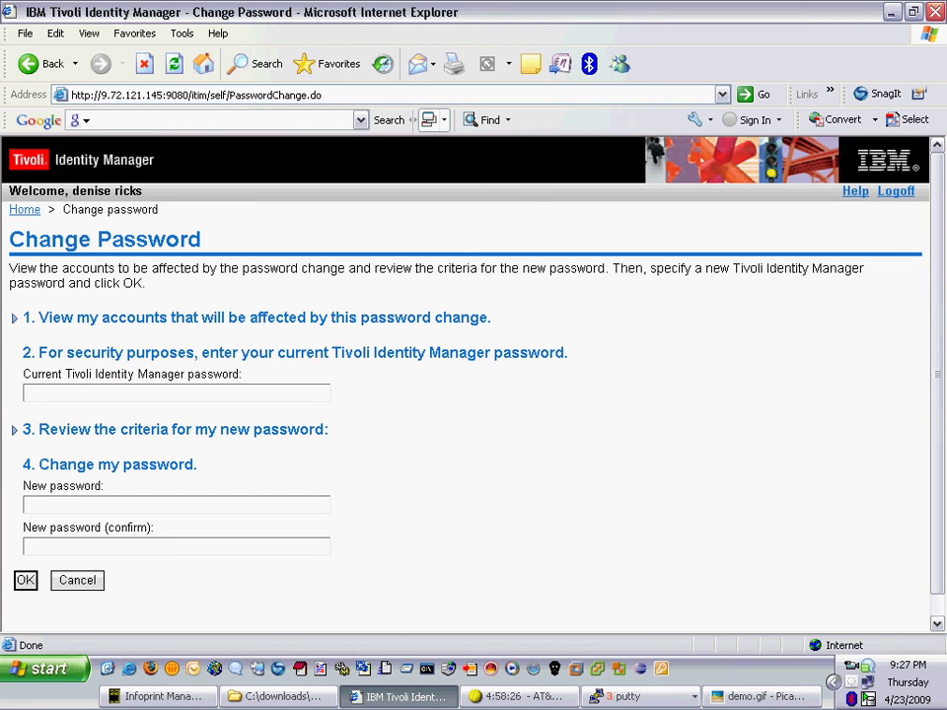
pyautogui.write('************')
pyautogui.click(27, 504)
pyautogui.write('********')
pyautogui.click(28, 546)
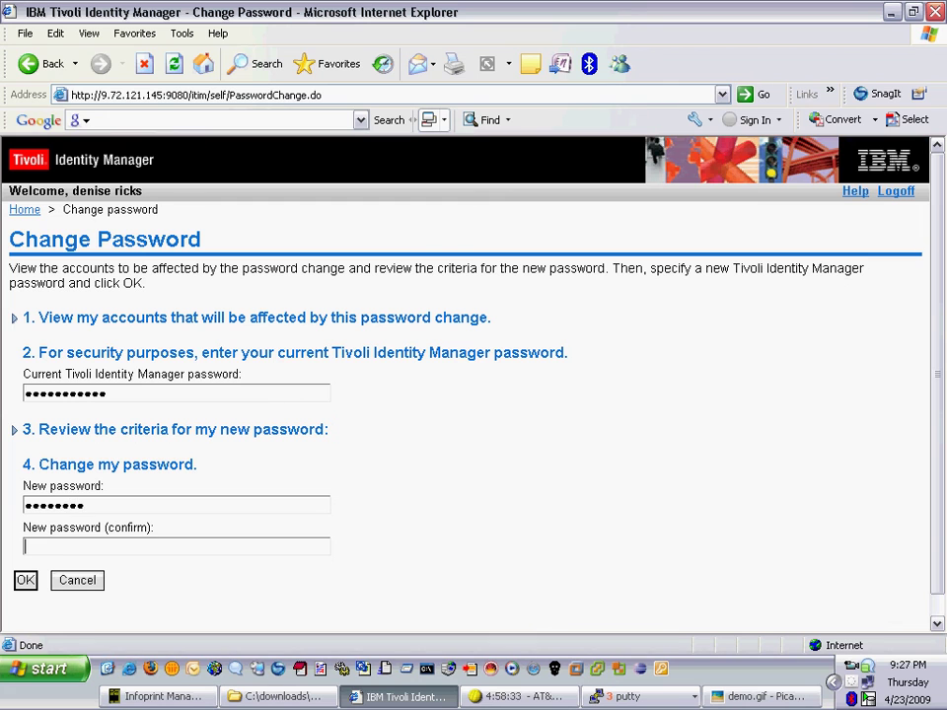
pyautogui.write('********')
pyautogui.press('Return')
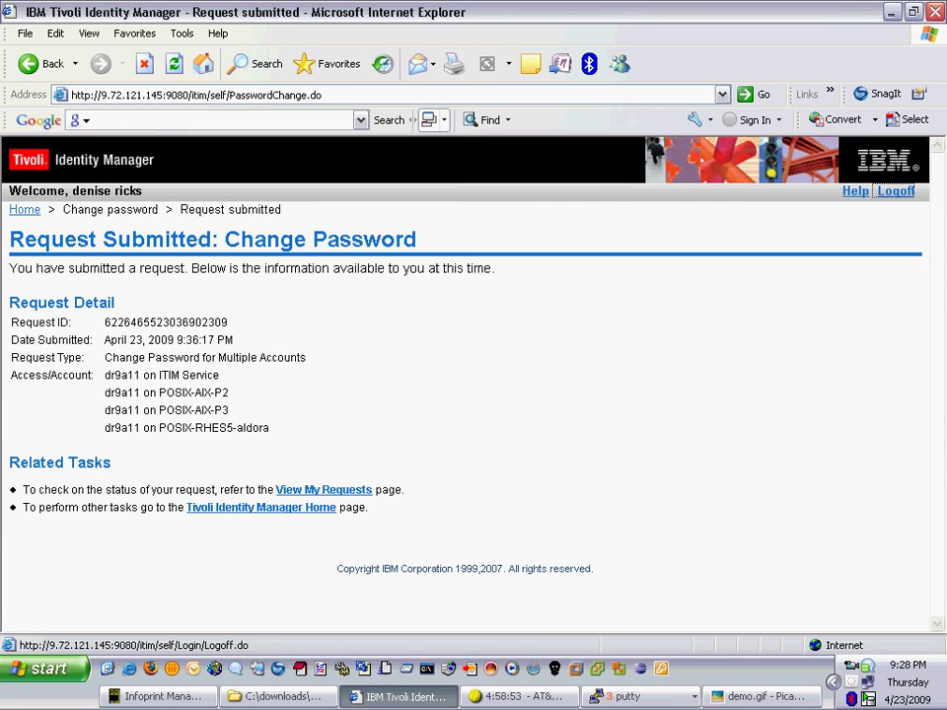
# - Log off self-service and load the /itim/console address
pyautogui.click(896, 191)
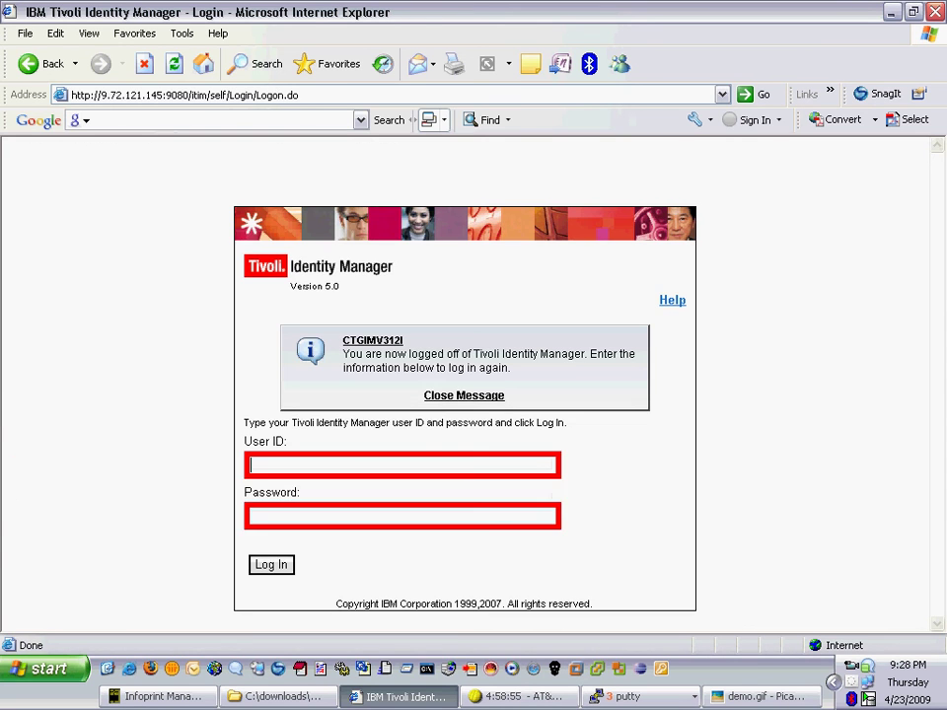
pyautogui.moveTo(210, 95); pyautogui.dragTo(298, 95)
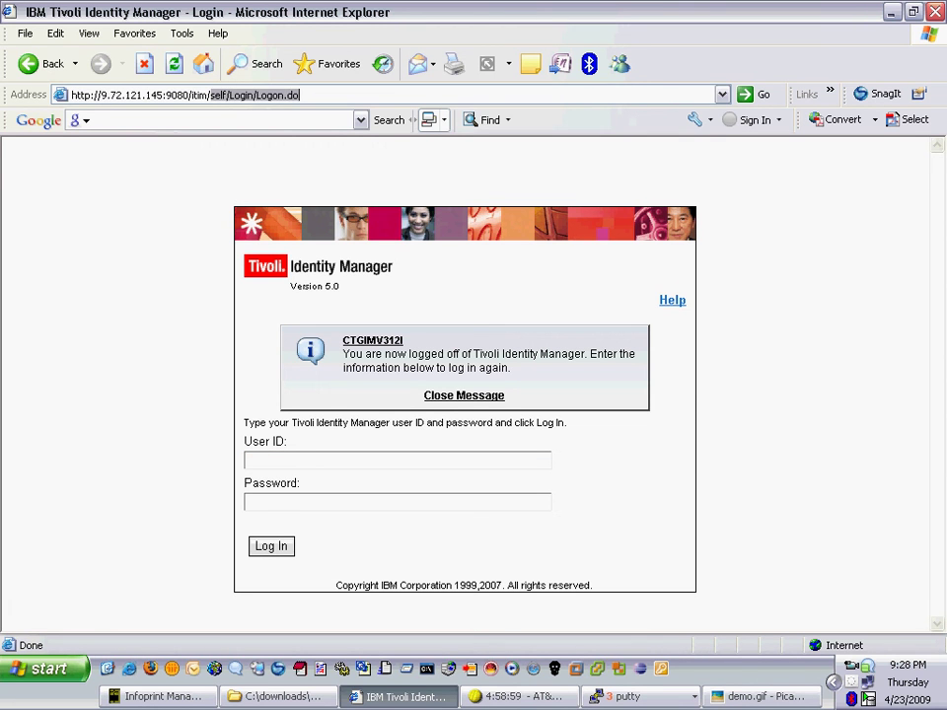
pyautogui.write('con')
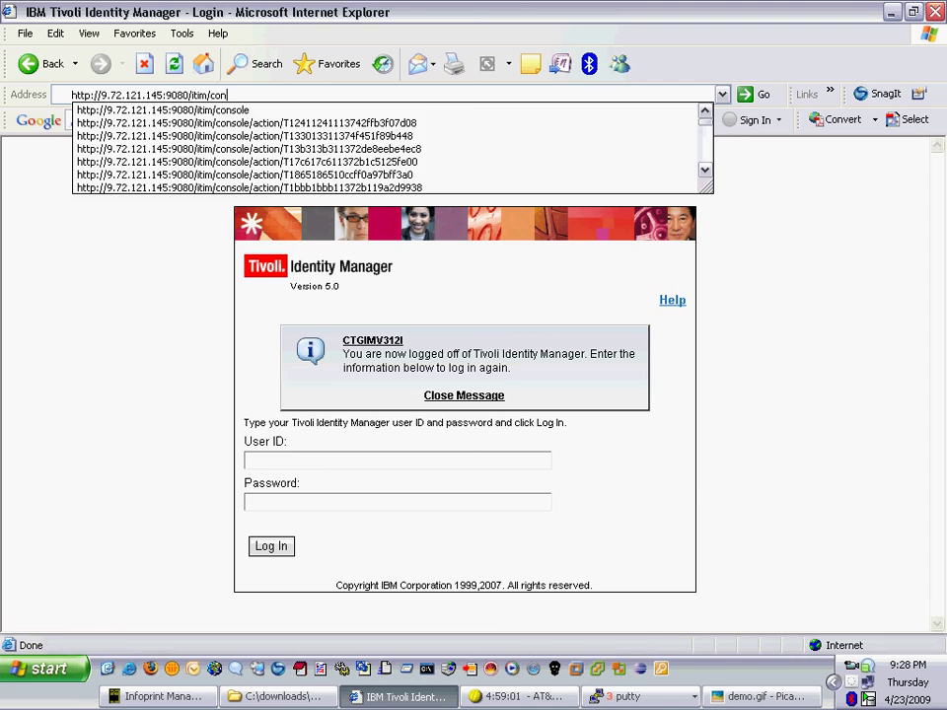
pyautogui.press('Down')
pyautogui.press('Return')
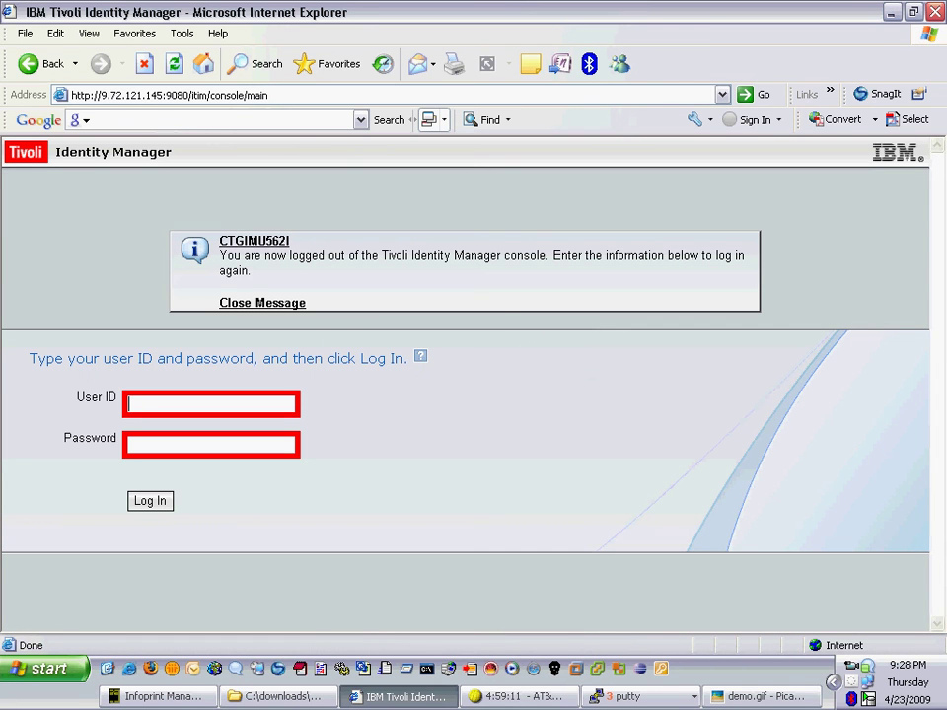
# - Sign in to the console as itim manager with the admin password
pyautogui.write('itim manag')
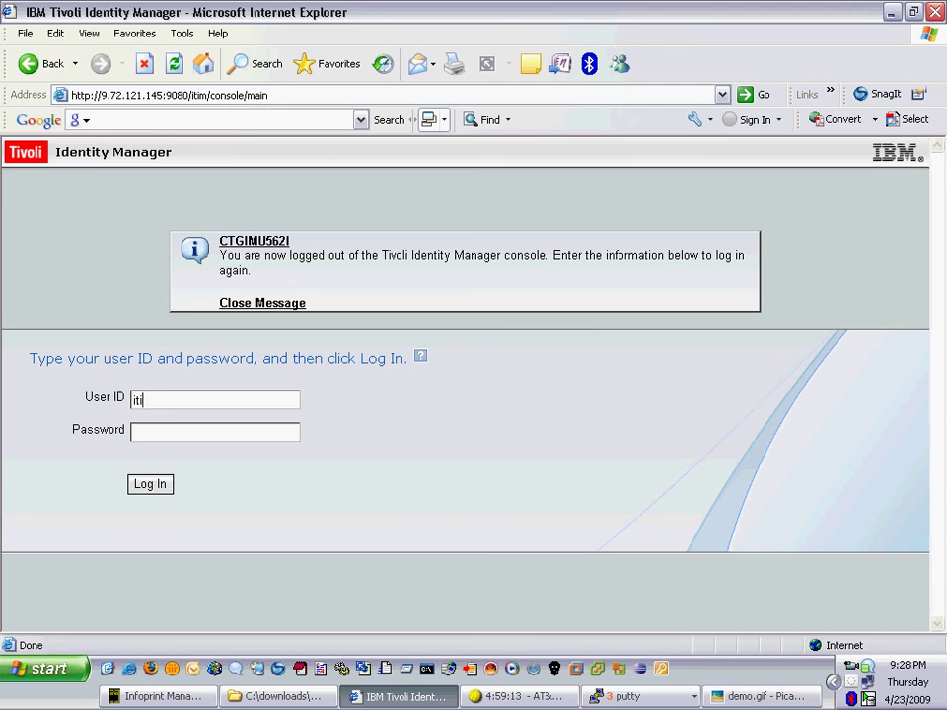
pyautogui.write('er')
pyautogui.press('Tab')
pyautogui.write('secret')
pyautogui.press('Return')
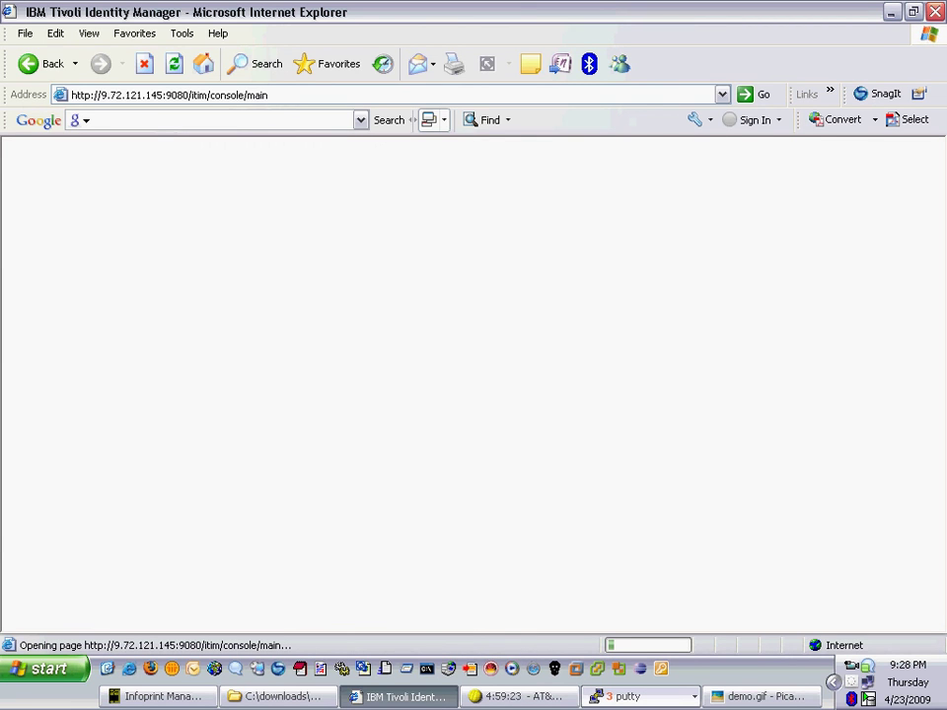
pyautogui.click(641, 697)
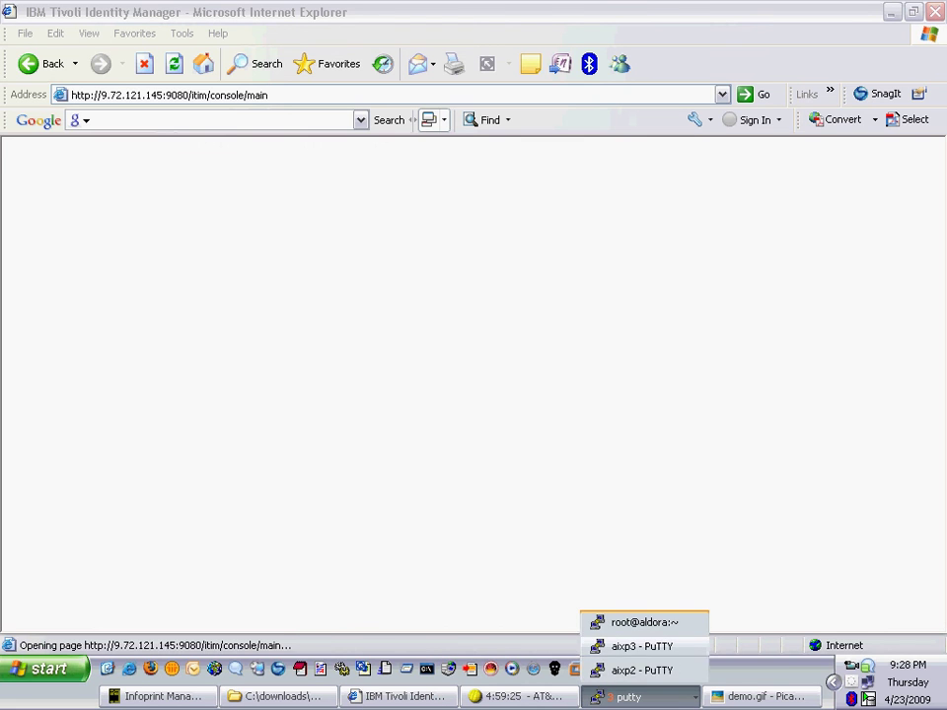
# - Connect a new PuTTY session to aixp3 as the new user with the new password, and run id
pyautogui.click(641, 646)
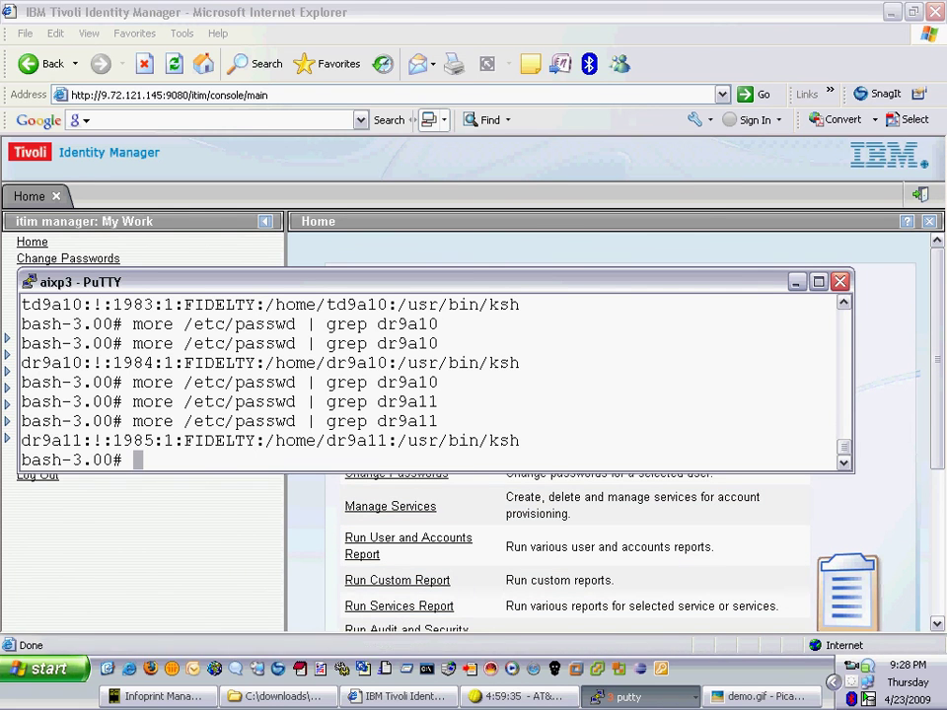
pyautogui.hotkey('alt', 'Tab')
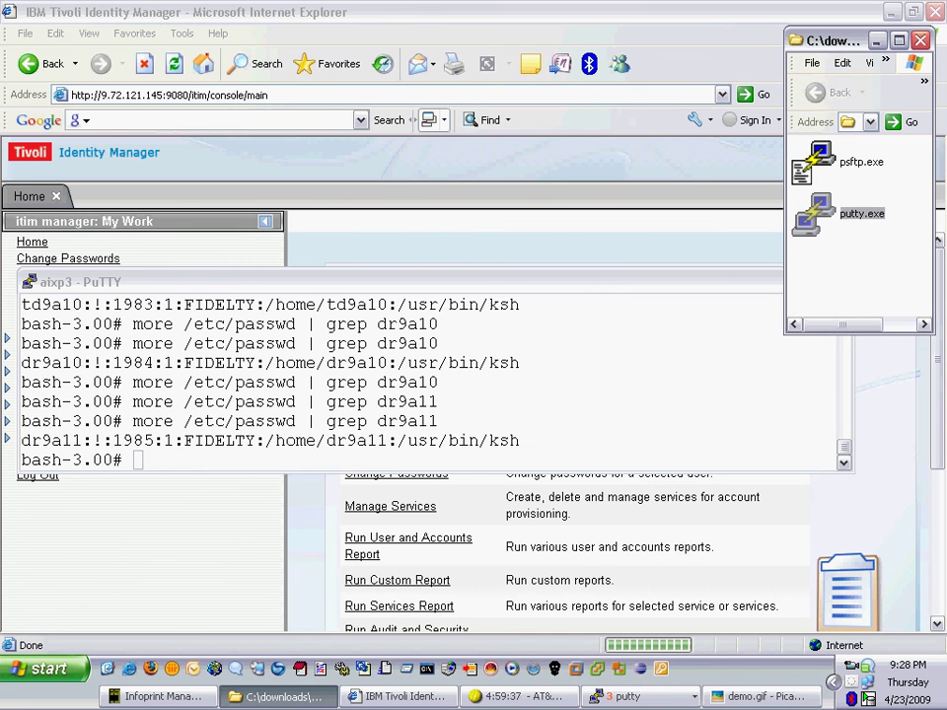
pyautogui.press('Return')
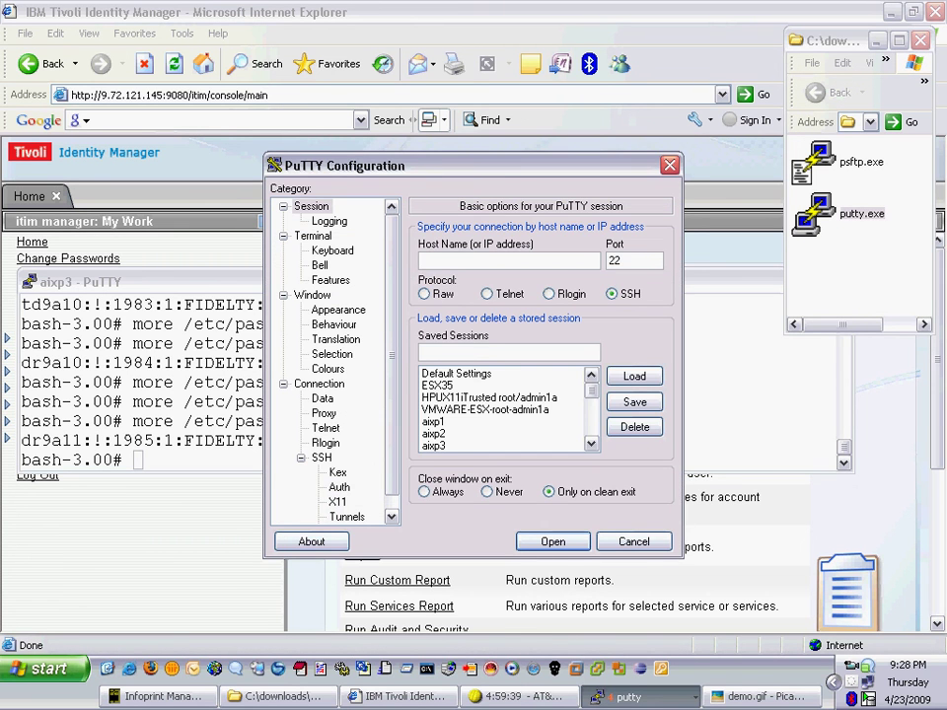
pyautogui.doubleClick(431, 446)
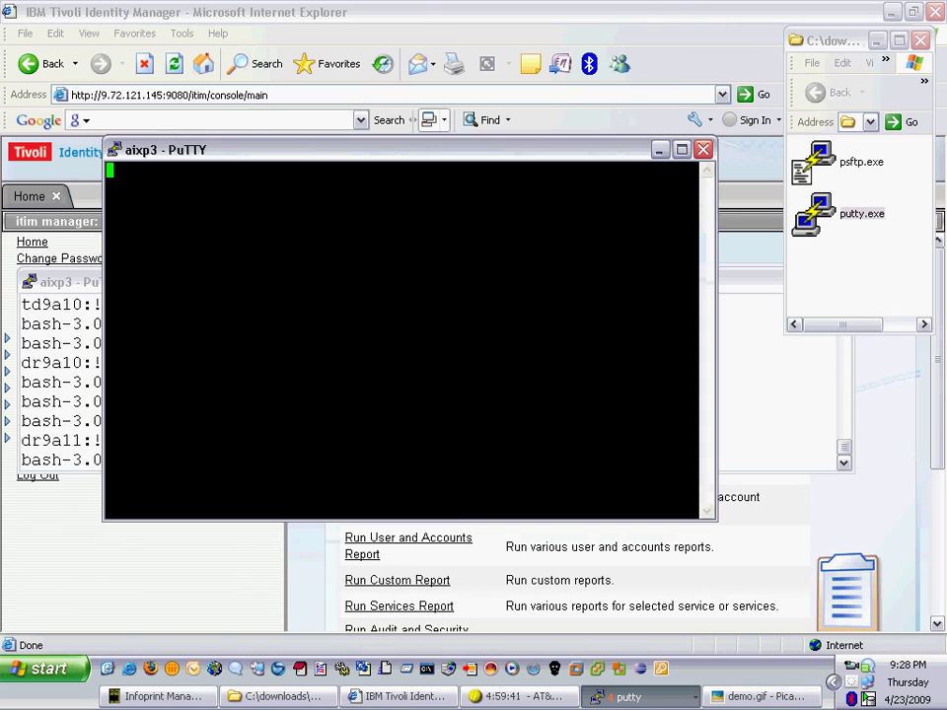
pyautogui.write('d')
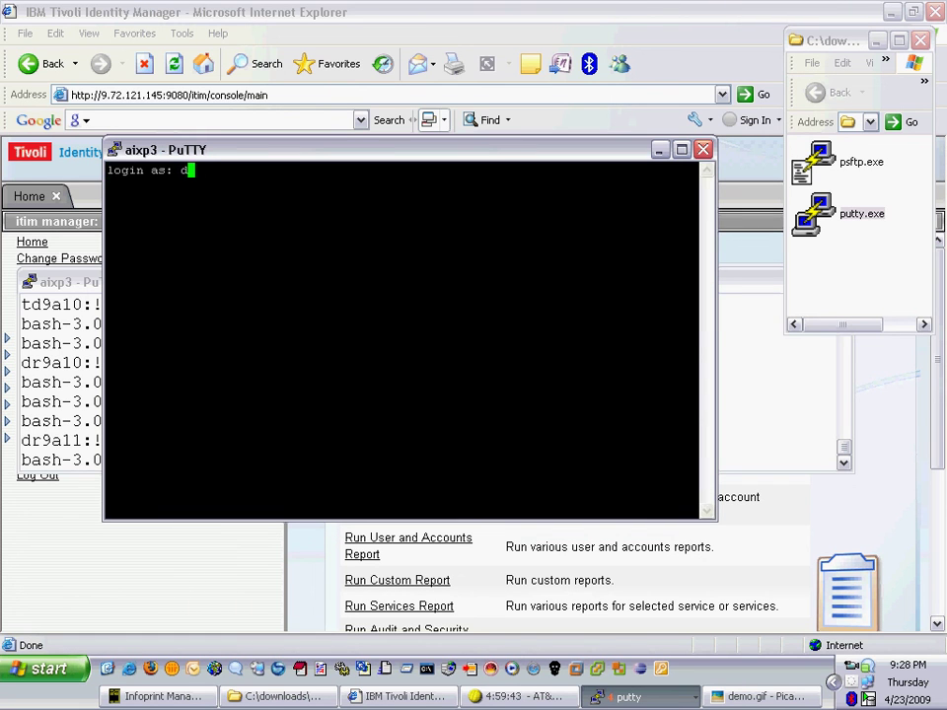
pyautogui.write('r9a11')
pyautogui.press('Return')
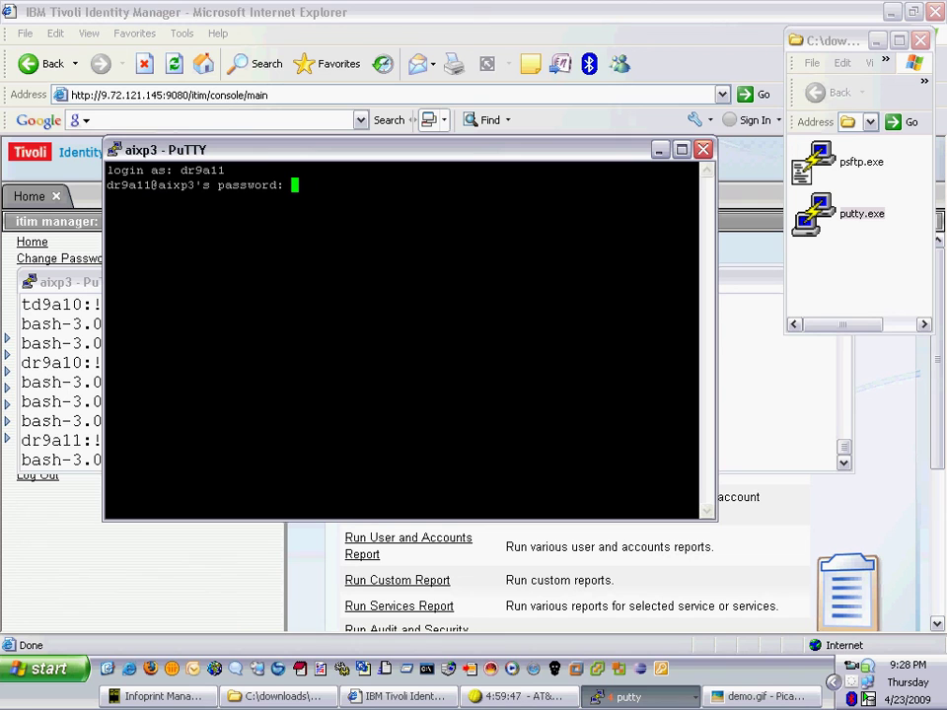
pyautogui.press('Return')
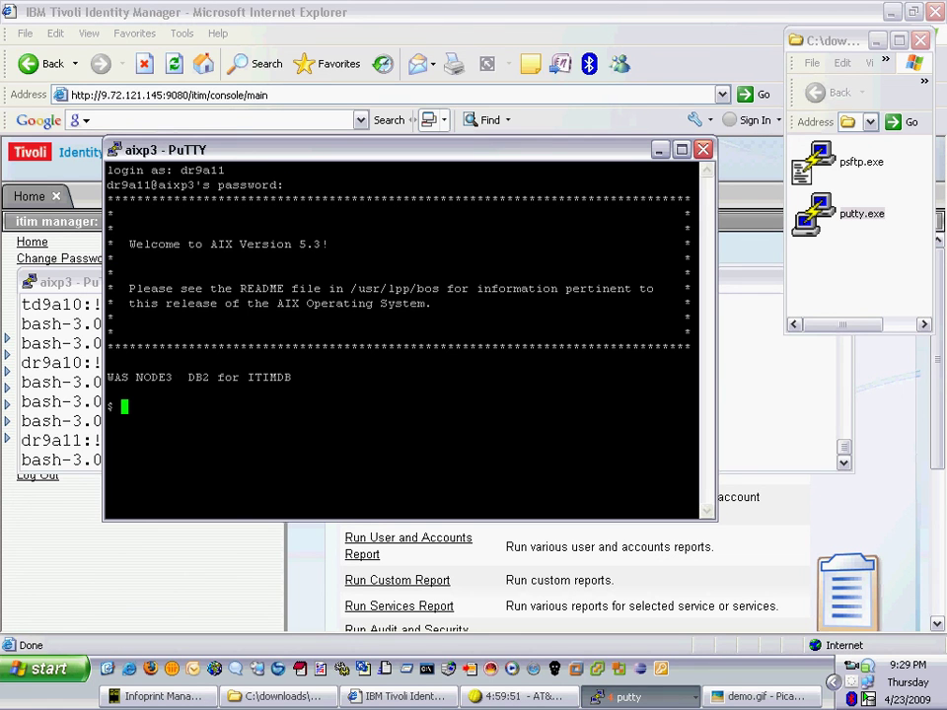
pyautogui.write('id')
pyautogui.press('Return')
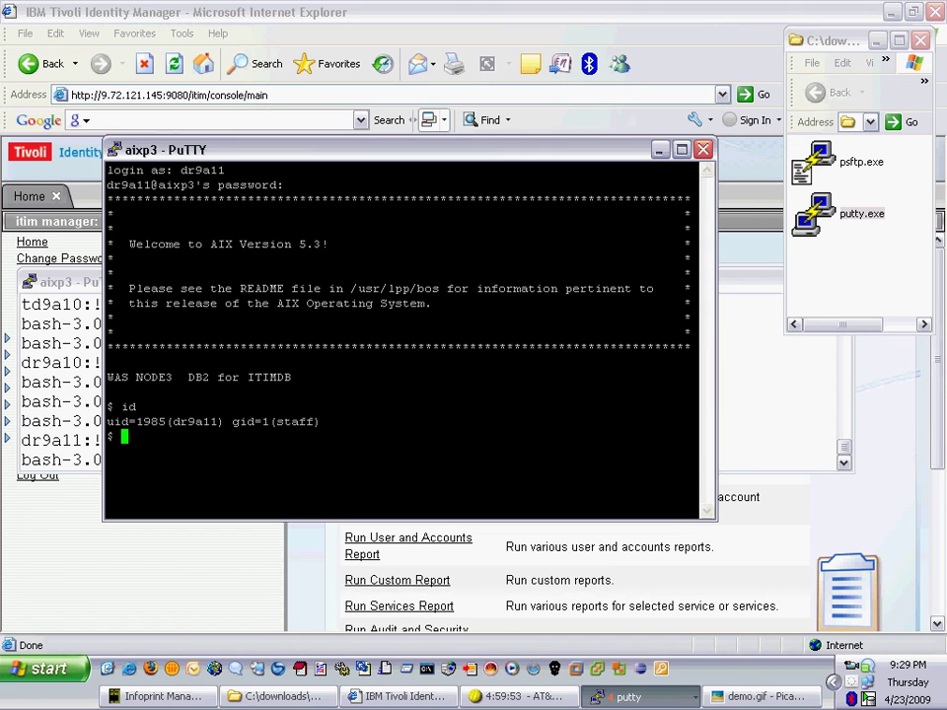